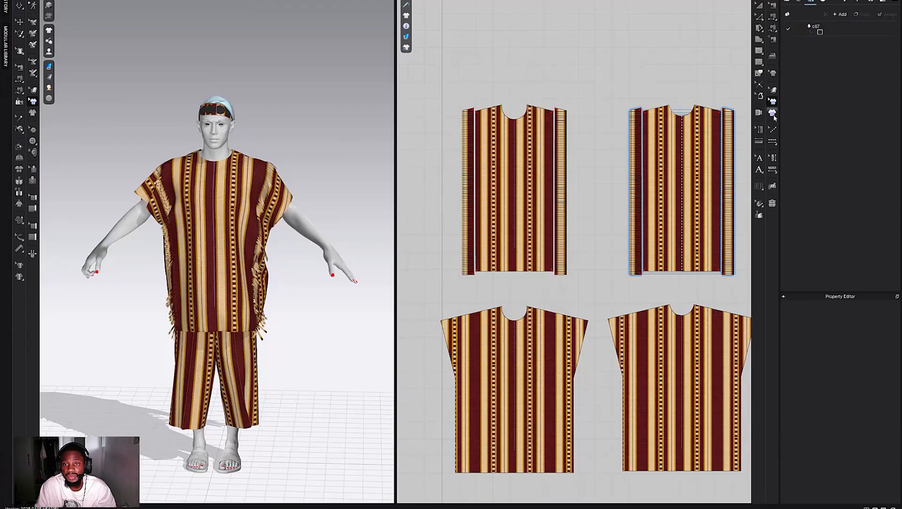
Add the Design6 image as a graphic on the upper front panel, keeping its default size and position values.
click(676, 107)
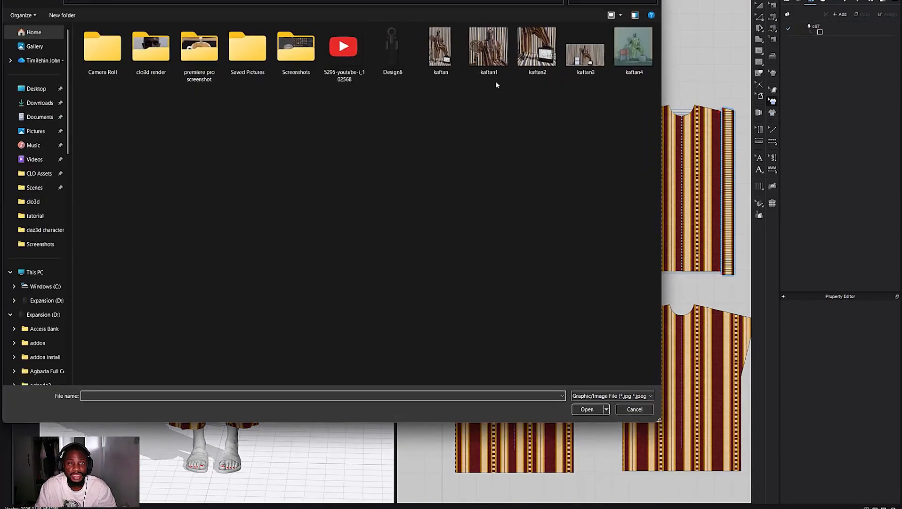
click(393, 47)
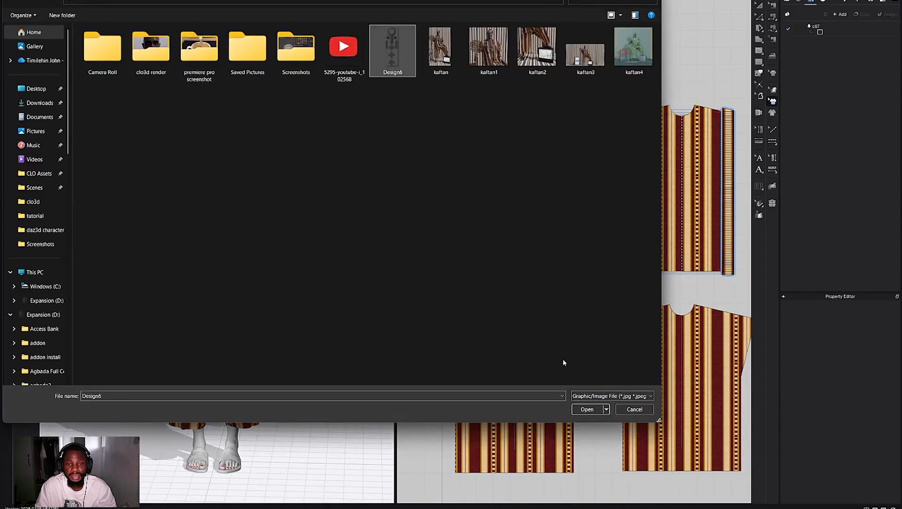
click(587, 409)
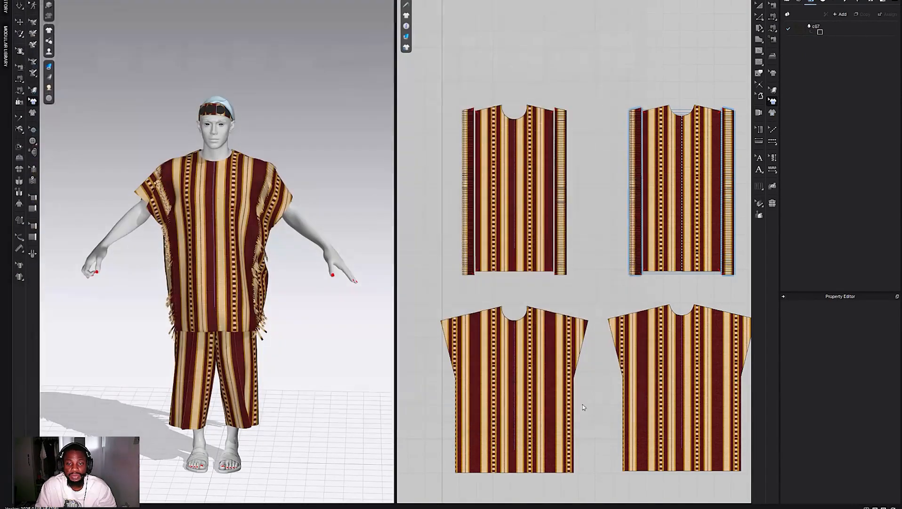
click(515, 149)
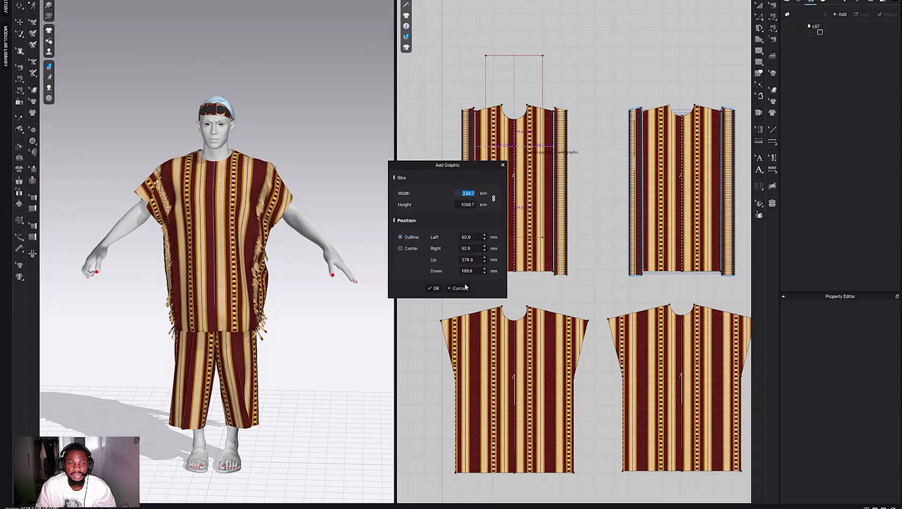
click(433, 288)
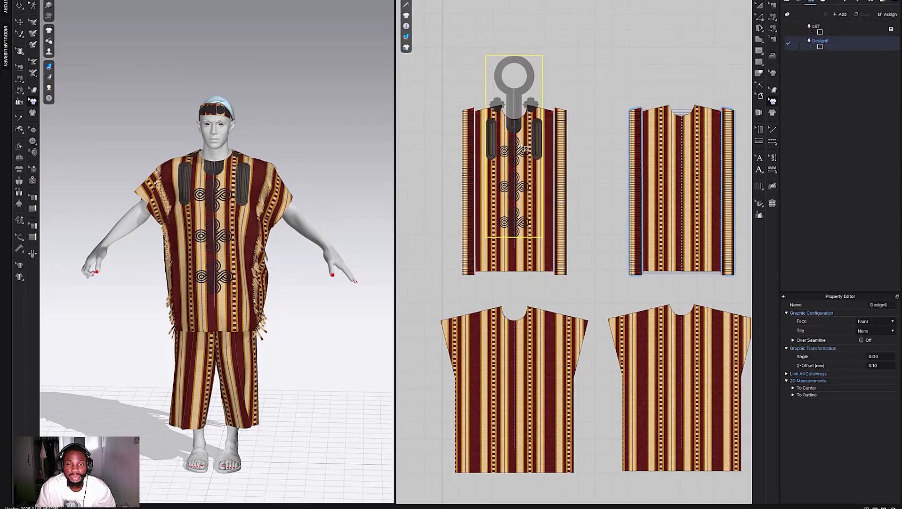
Move the embroidery graphic down the front panel so its collar ring meets the front neckline.
scroll(531, 149, down, 3)
scroll(523, 161, up, 6)
drag(516, 173, 507, 184)
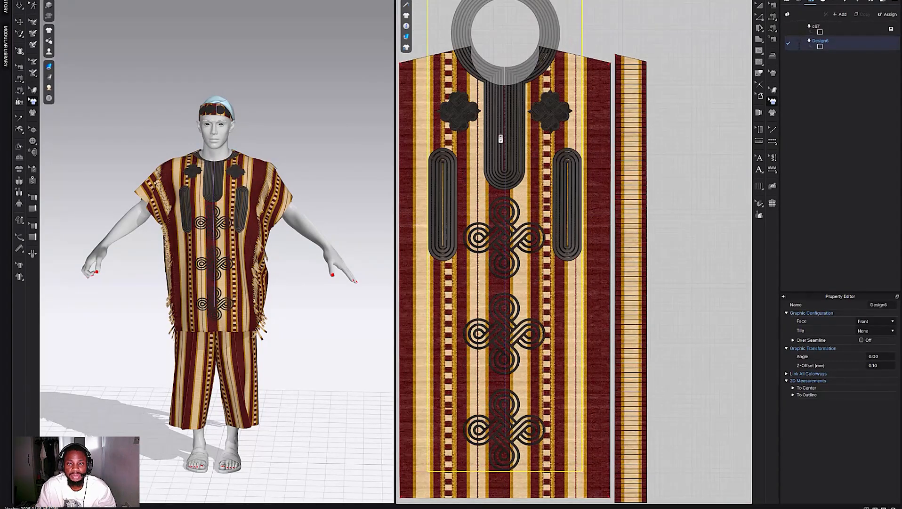
middle_drag(504, 115, 499, 182)
mouse_move(502, 176)
mouse_down()
mouse_move(501, 205)
mouse_move(501, 149)
mouse_move(503, 160)
mouse_up()
scroll(501, 186, up, 4)
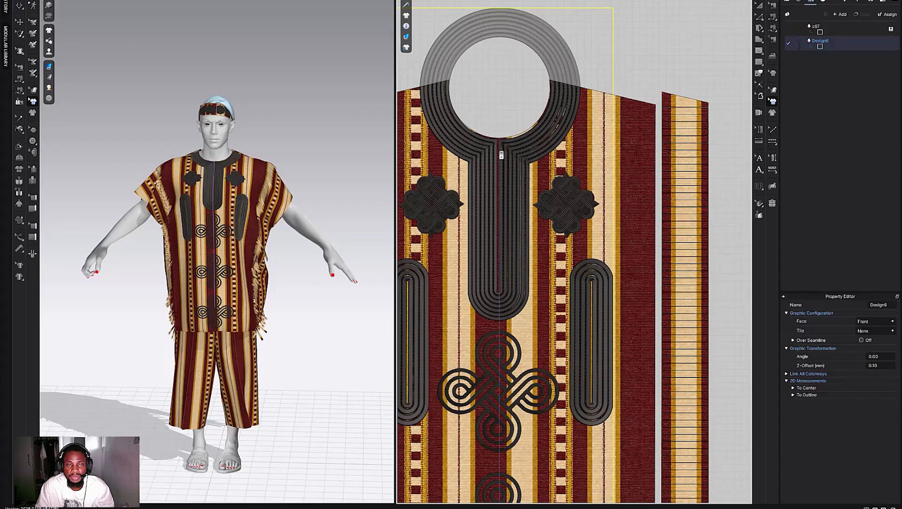
Fine-tune the front graphic's position so the collar ring follows the neckline curve and its opening sits on the panel's centre line.
drag(502, 155, 500, 150)
scroll(499, 155, down, 3)
scroll(499, 155, up, 8)
scroll(499, 150, down, 4)
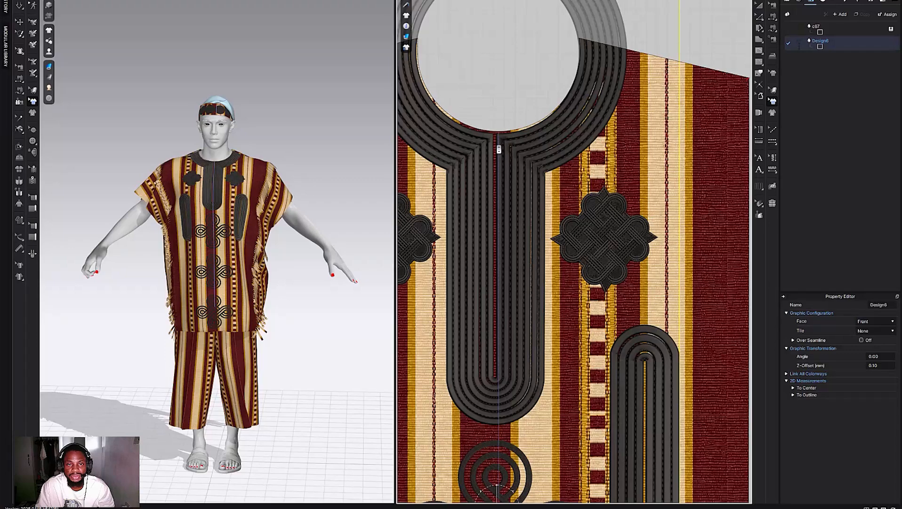
drag(499, 150, 502, 145)
scroll(498, 149, down, 3)
scroll(499, 149, up, 6)
scroll(503, 145, up, 2)
scroll(502, 144, down, 7)
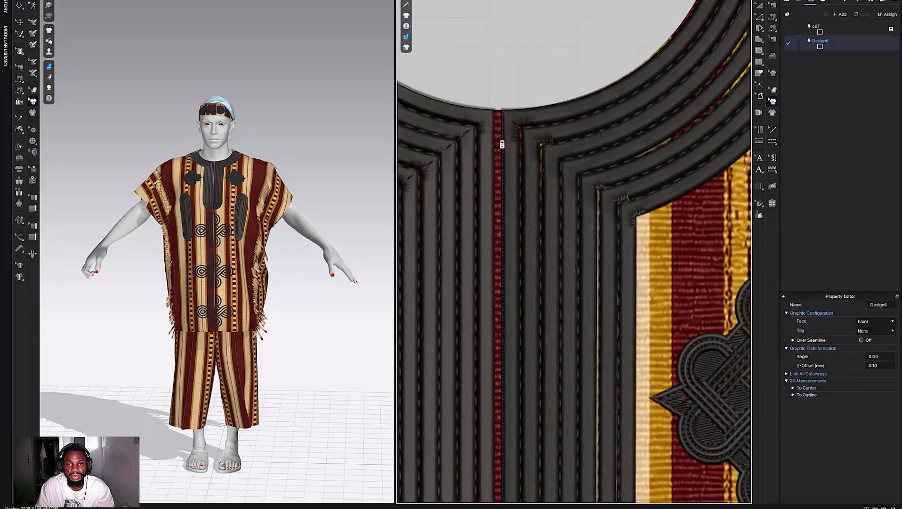
scroll(502, 143, down, 2)
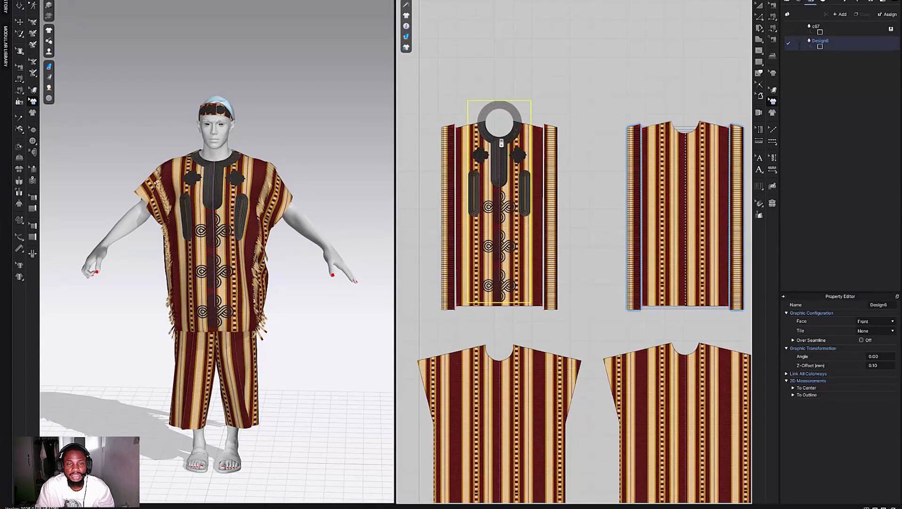
scroll(502, 143, down, 3)
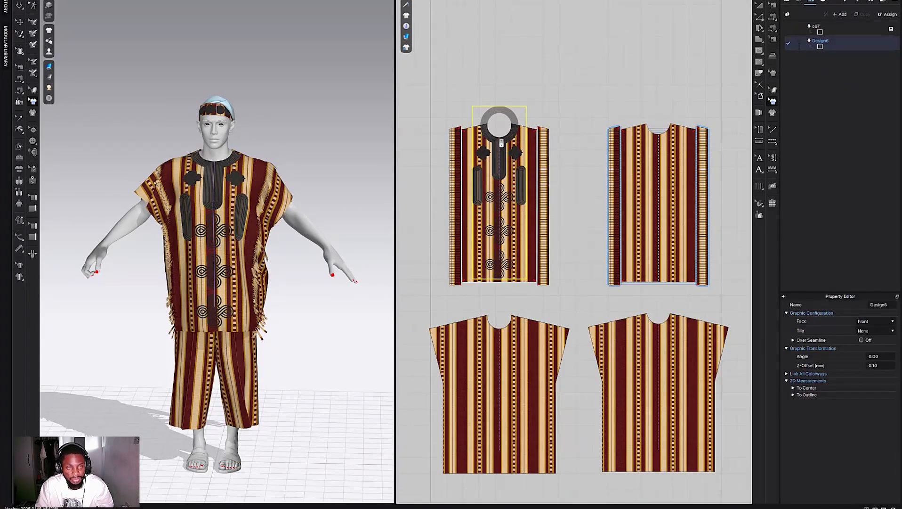
Copy the embroidery graphic onto the upper back panel and flip the copy vertically.
drag(502, 143, 665, 171)
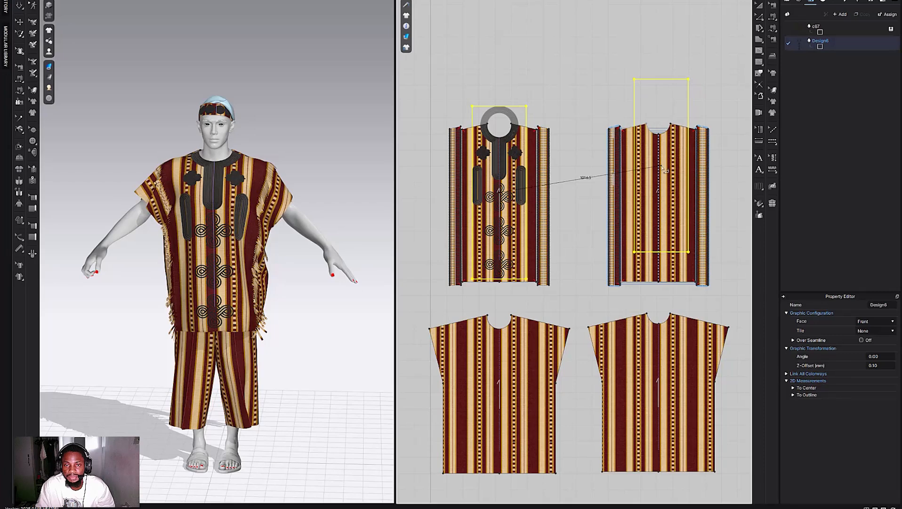
click(662, 167)
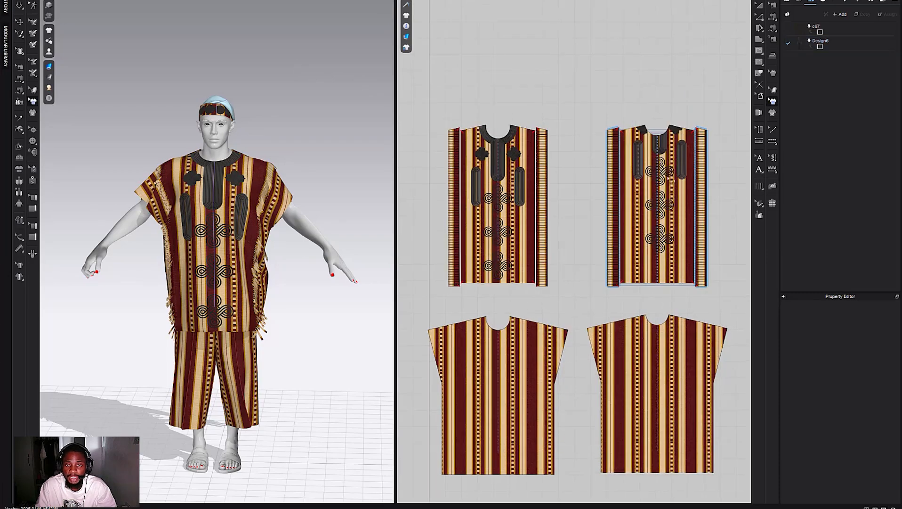
click(666, 162)
right_click(665, 162)
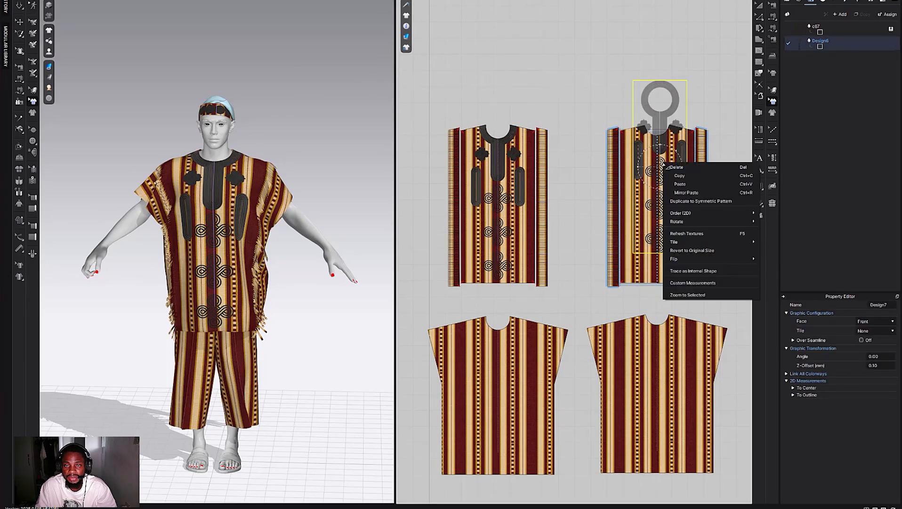
mouse_move(721, 258)
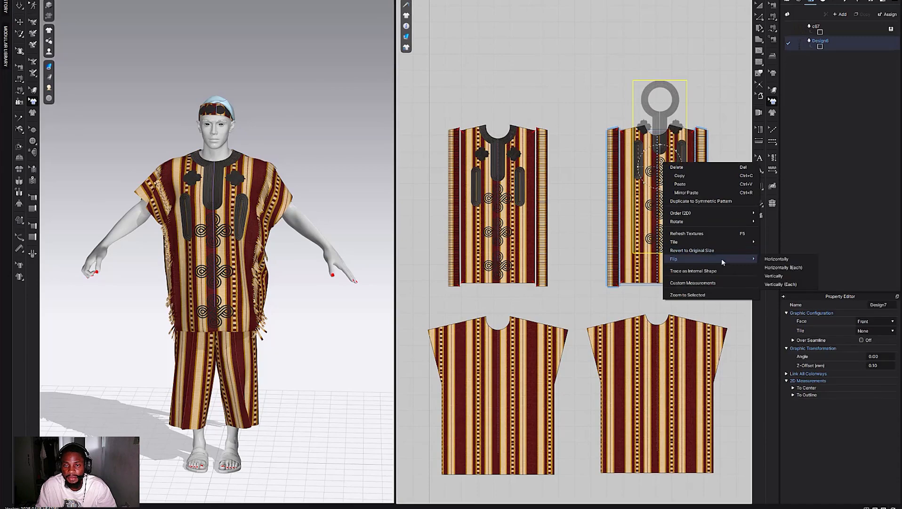
click(774, 276)
Move the flipped graphic upward on the back panel until its collar ring overlaps the back neckline.
scroll(666, 200, down, 3)
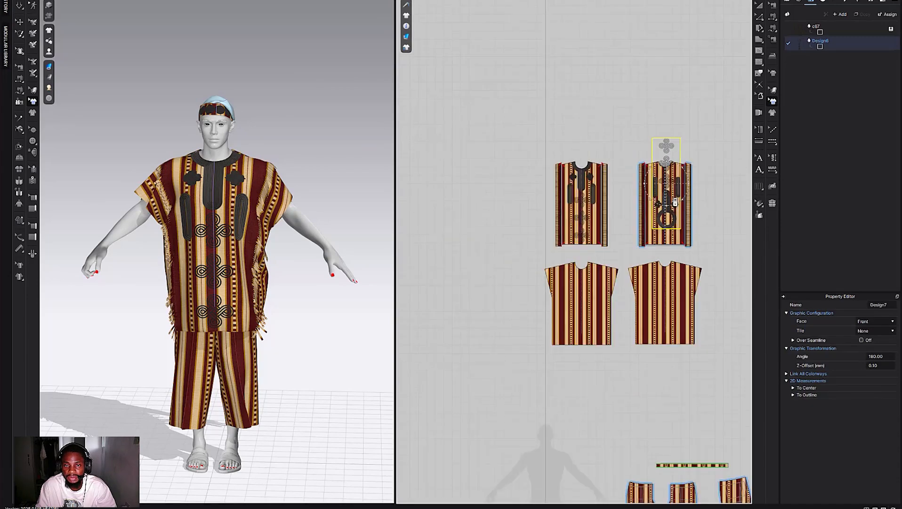
scroll(667, 201, up, 6)
drag(659, 205, 648, 53)
scroll(650, 106, up, 4)
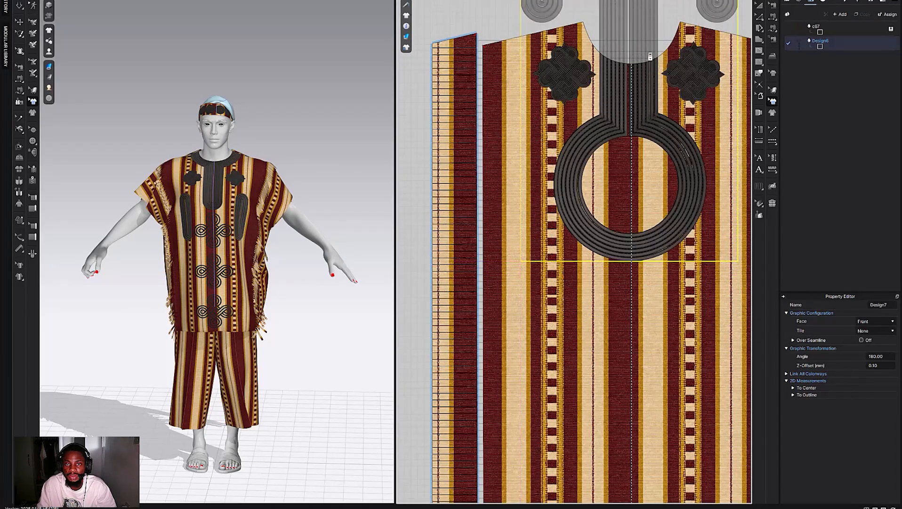
middle_drag(645, 65, 576, 166)
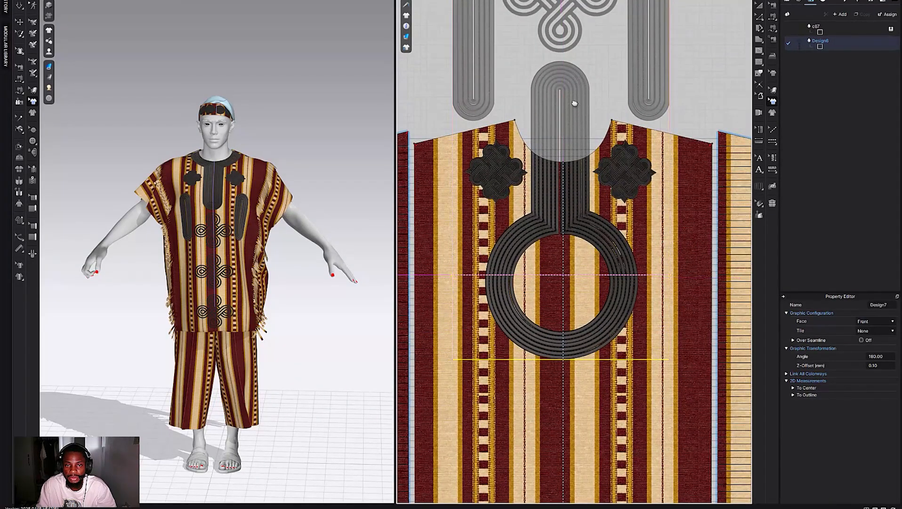
drag(574, 102, 574, 103)
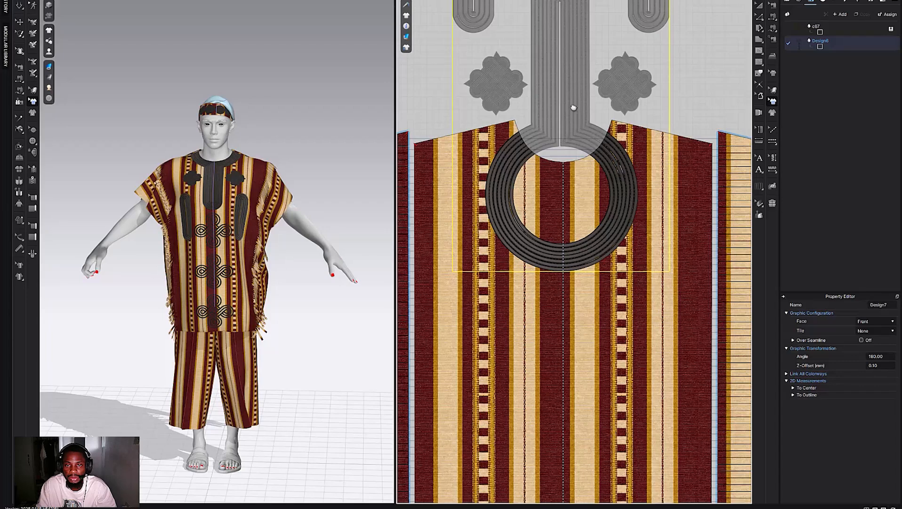
Fit the inner edge of the flipped graphic's ring to the back neckline curve, centred on the back panel.
scroll(573, 107, up, 5)
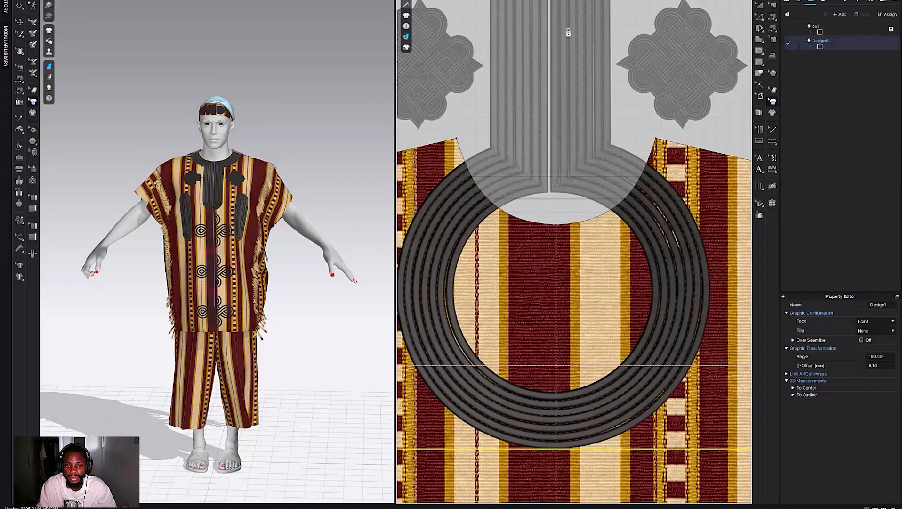
drag(581, 22, 566, 21)
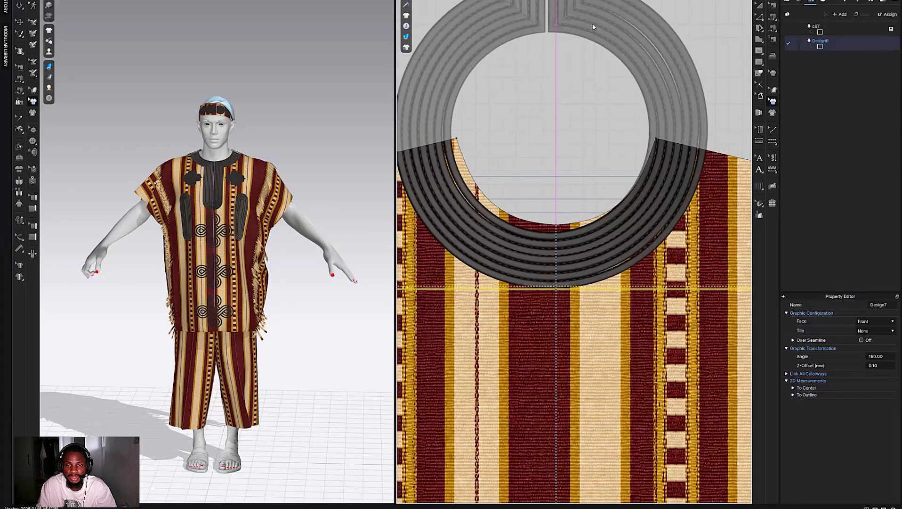
drag(593, 27, 593, 26)
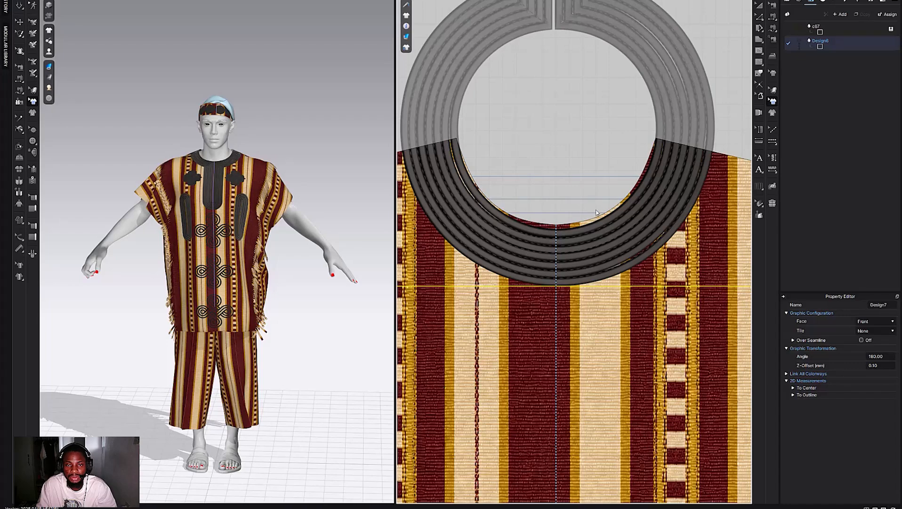
drag(584, 250, 584, 242)
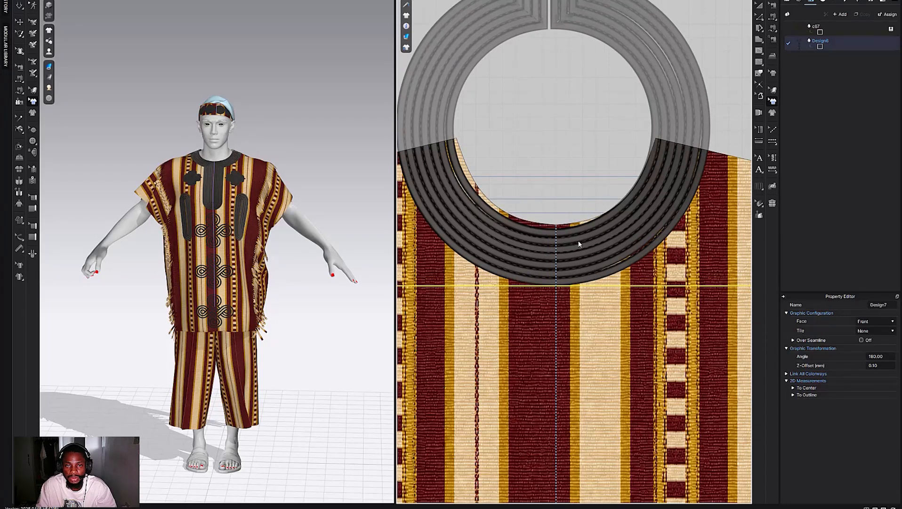
Check the back of the neck on the 3D garment and nudge the back collar graphic up toward the neckline edge.
right_drag(263, 177, 150, 177)
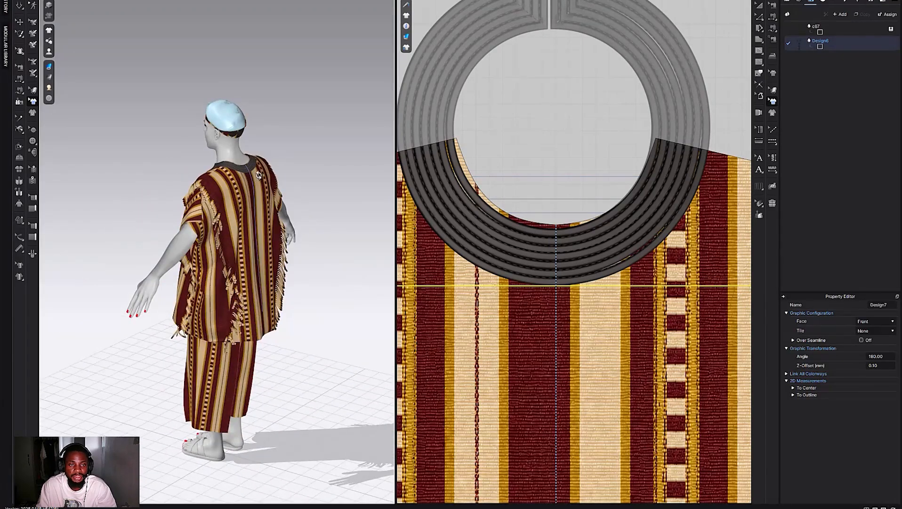
scroll(259, 176, up, 3)
scroll(207, 226, down, 4)
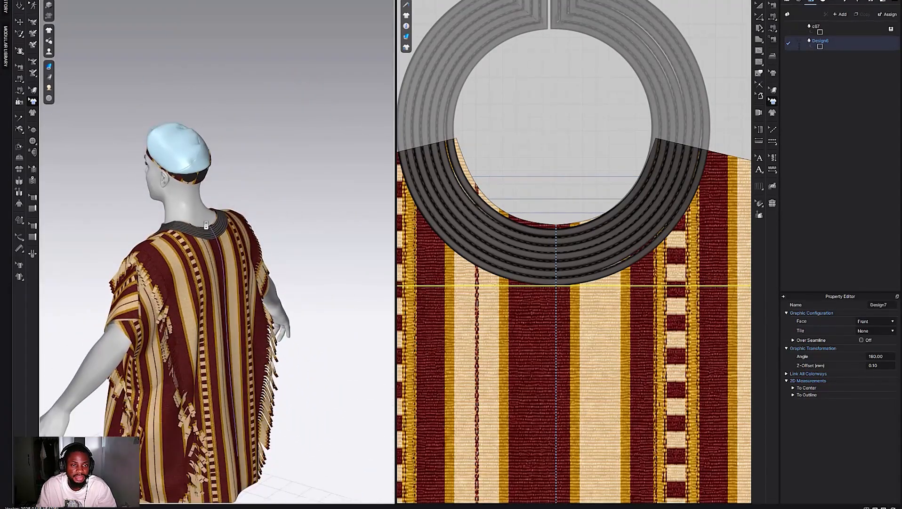
scroll(179, 178, up, 6)
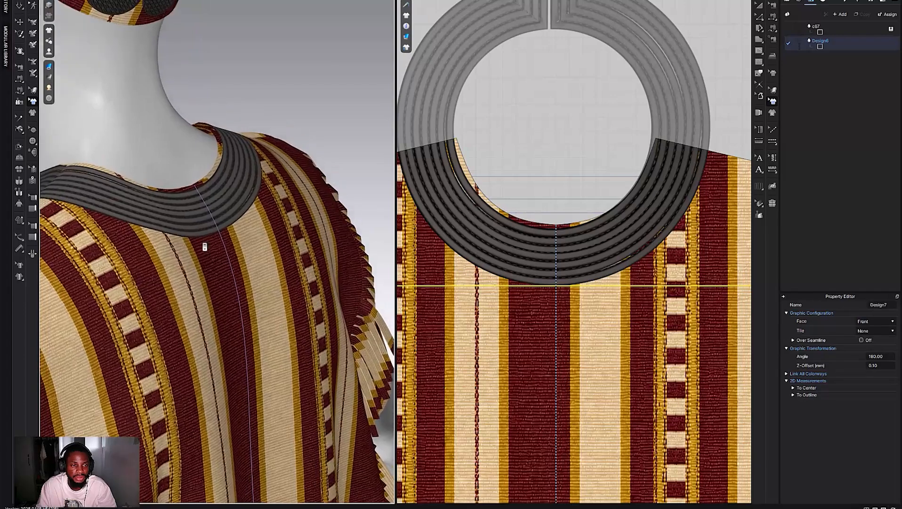
click(300, 358)
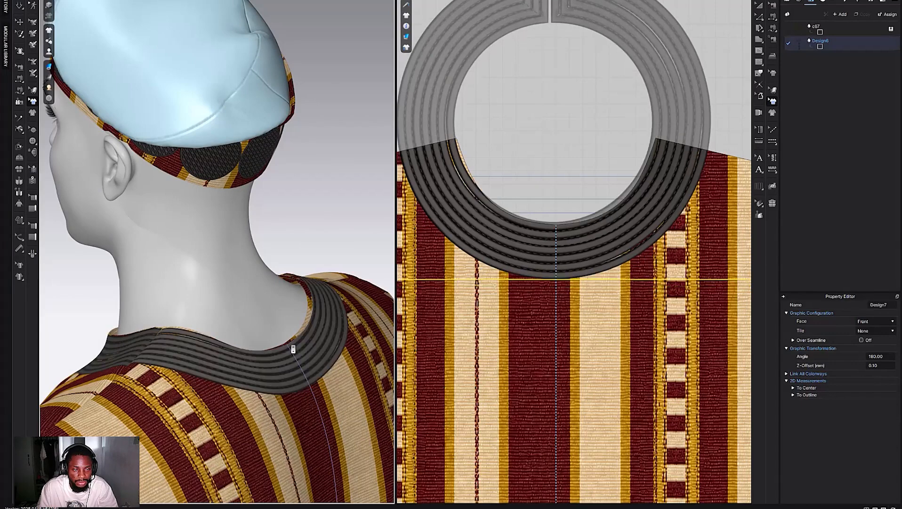
Nudge the back collar graphic slightly further up against the neckline and undo the final nudge.
right_drag(302, 357, 242, 339)
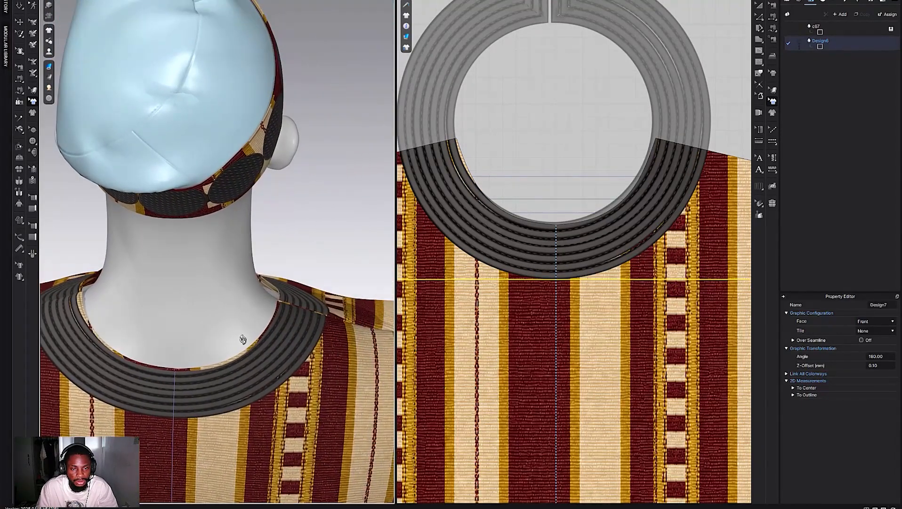
click(263, 359)
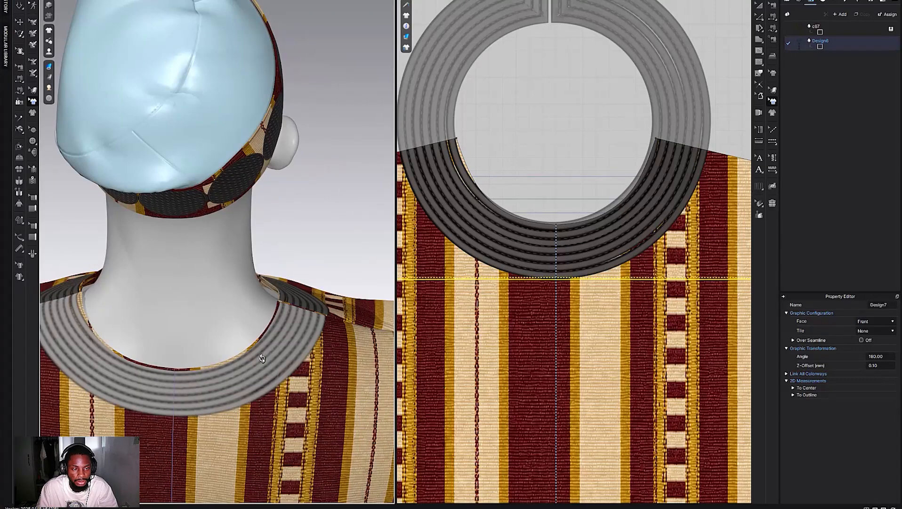
click(174, 374)
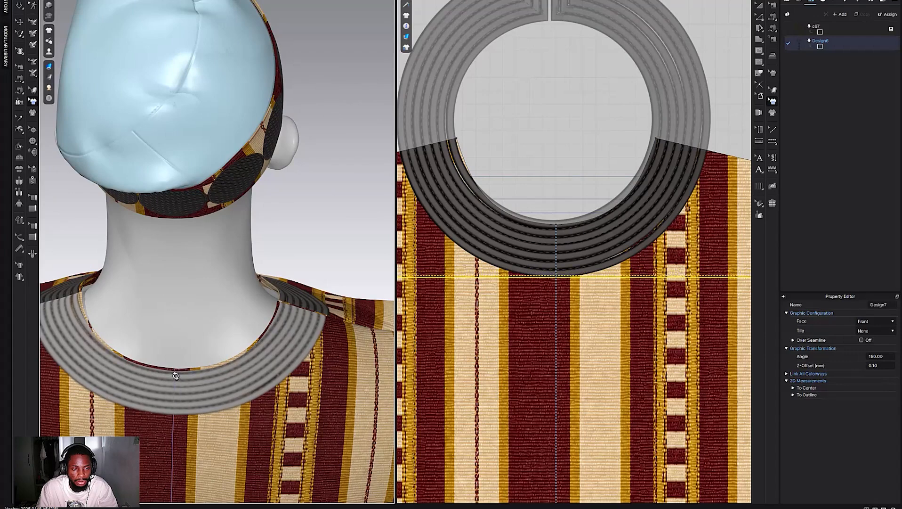
drag(176, 375, 176, 375)
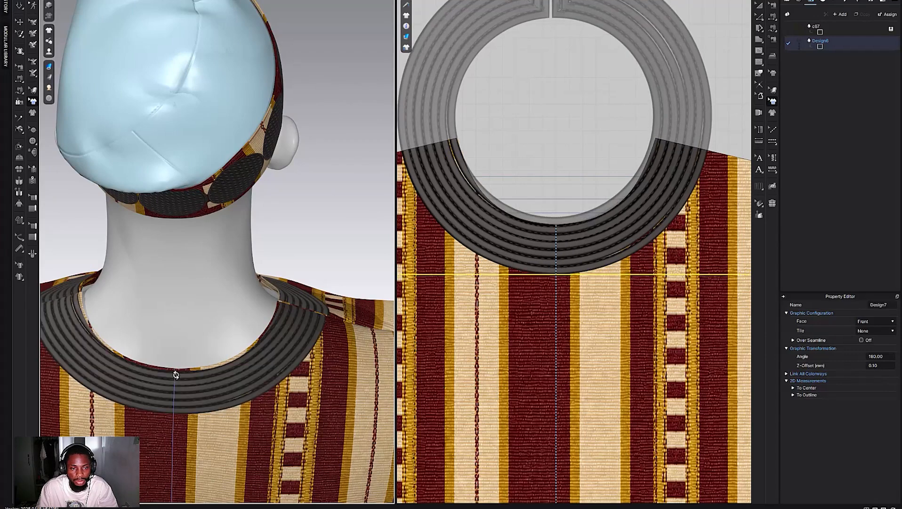
key(ctrl+z)
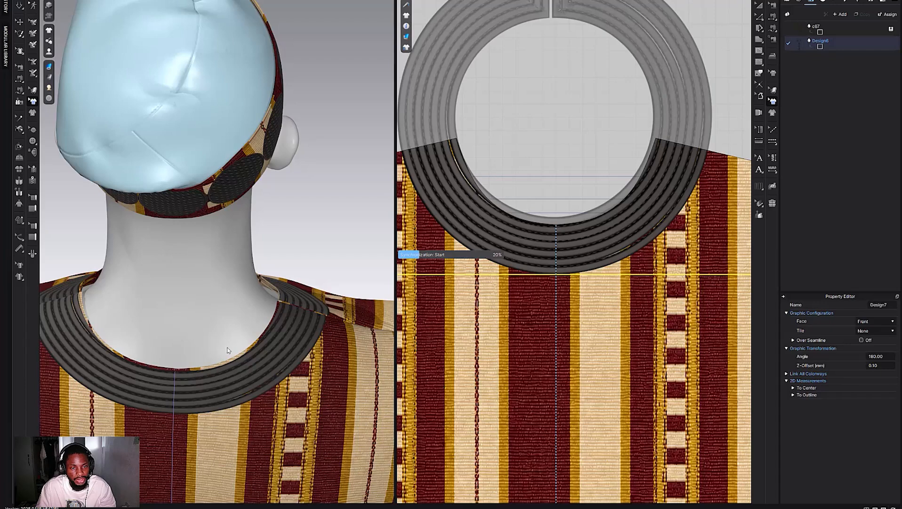
Inspect the collar graphic around the neck from the side and front, including how front and back meet at the shoulder.
right_drag(276, 332, 185, 347)
right_drag(312, 319, 245, 336)
scroll(232, 393, up, 1)
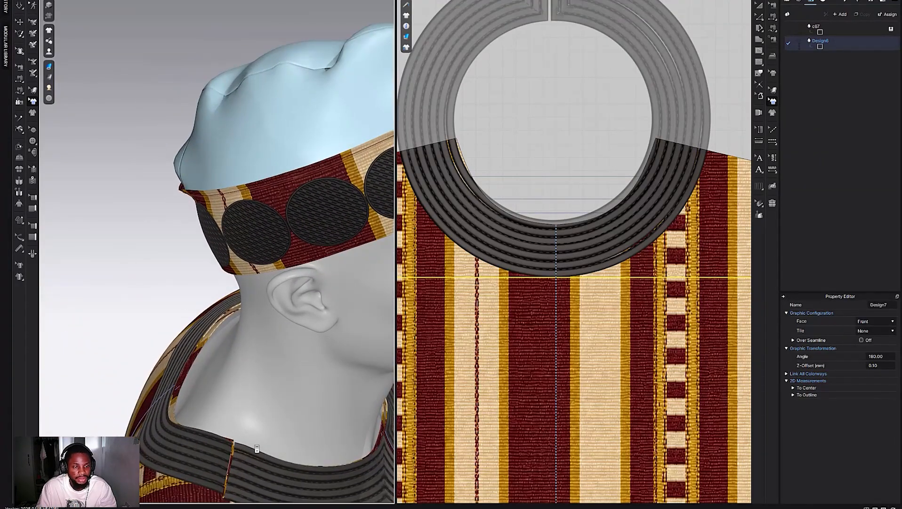
right_drag(250, 422, 194, 388)
scroll(194, 387, down, 2)
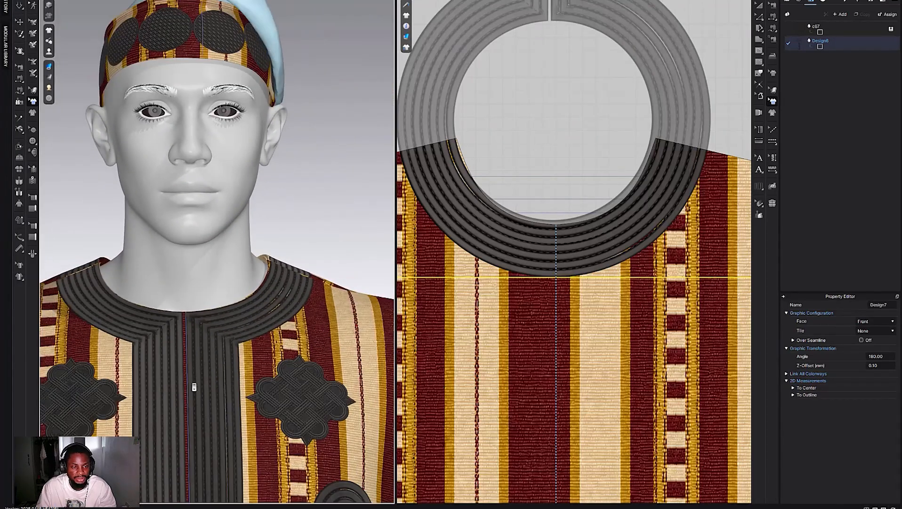
scroll(195, 387, down, 6)
scroll(198, 373, down, 6)
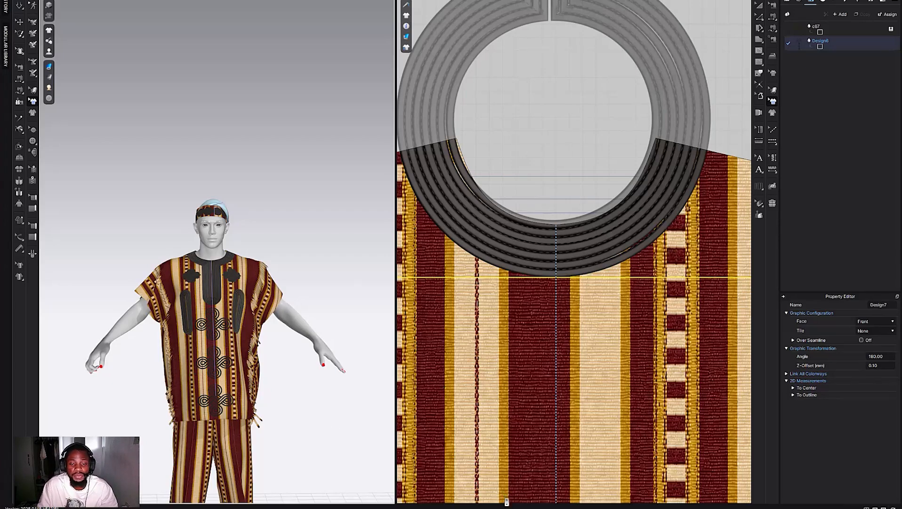
Switch to the Normal Map Generator website in the browser.
click(452, 507)
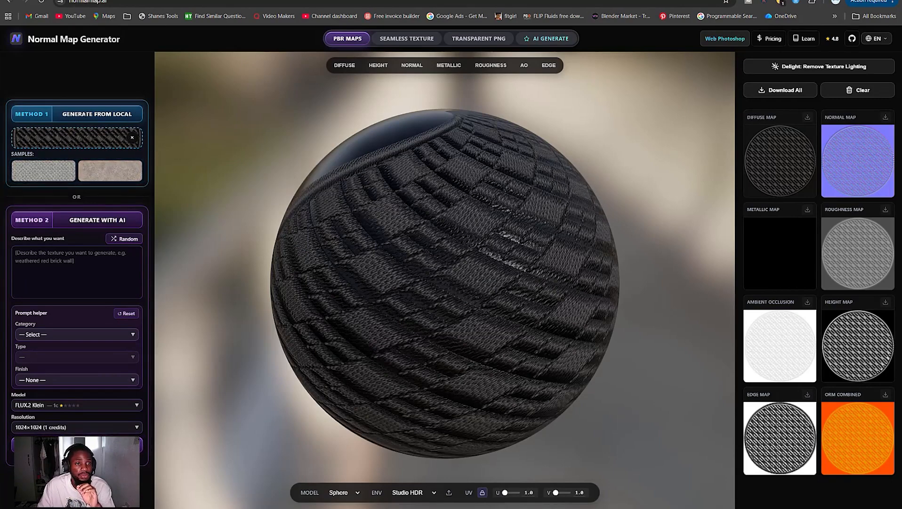
click(55, 134)
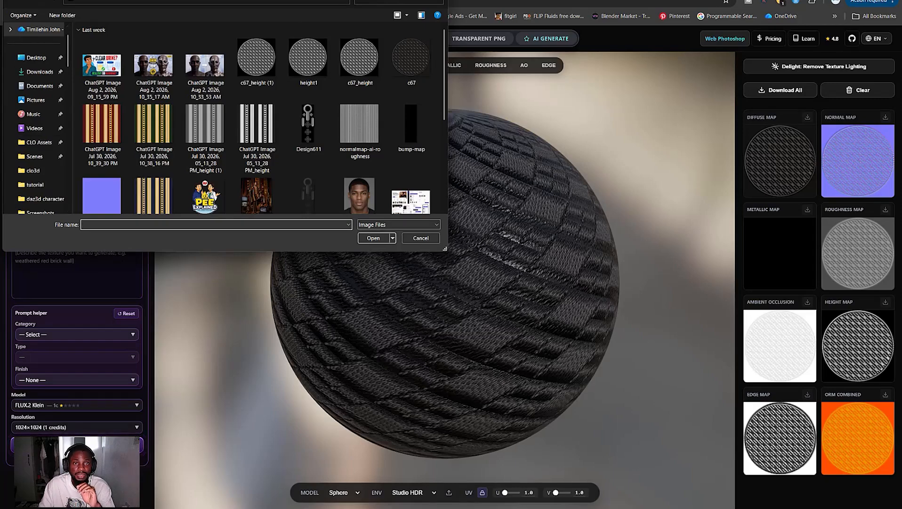
click(437, 1)
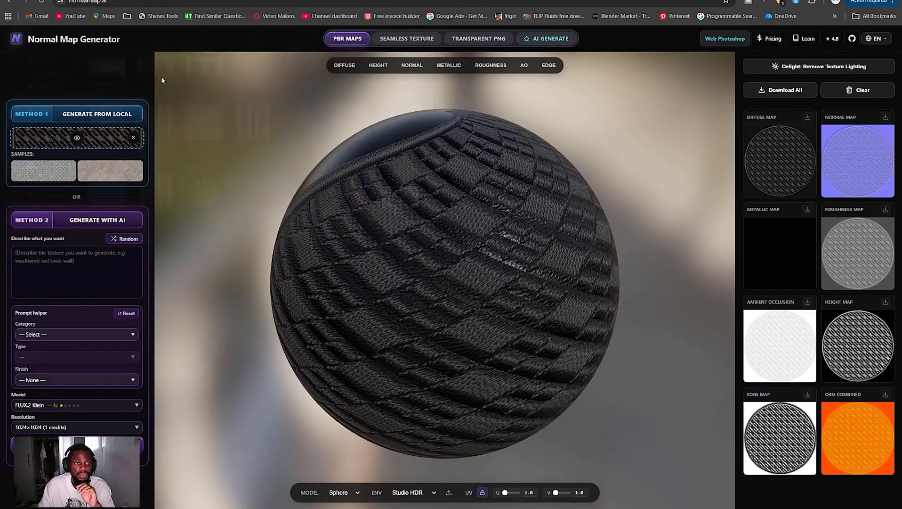
click(82, 138)
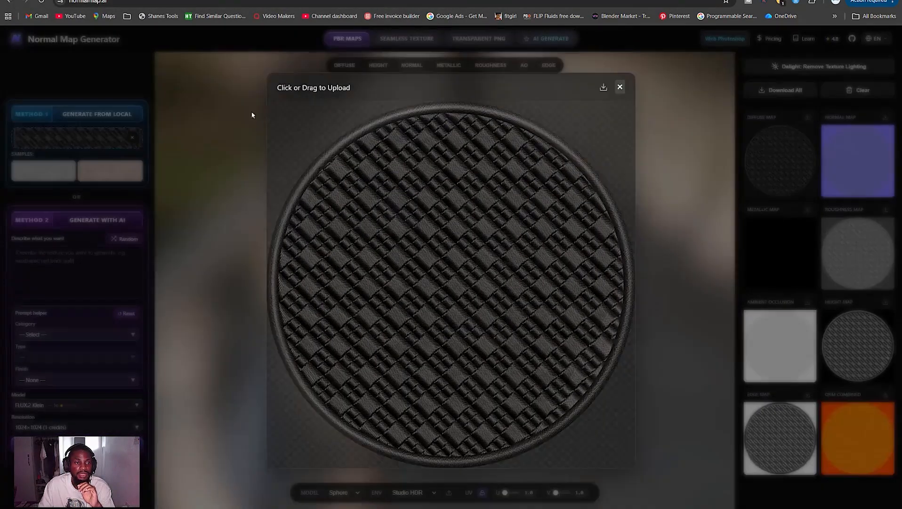
click(252, 115)
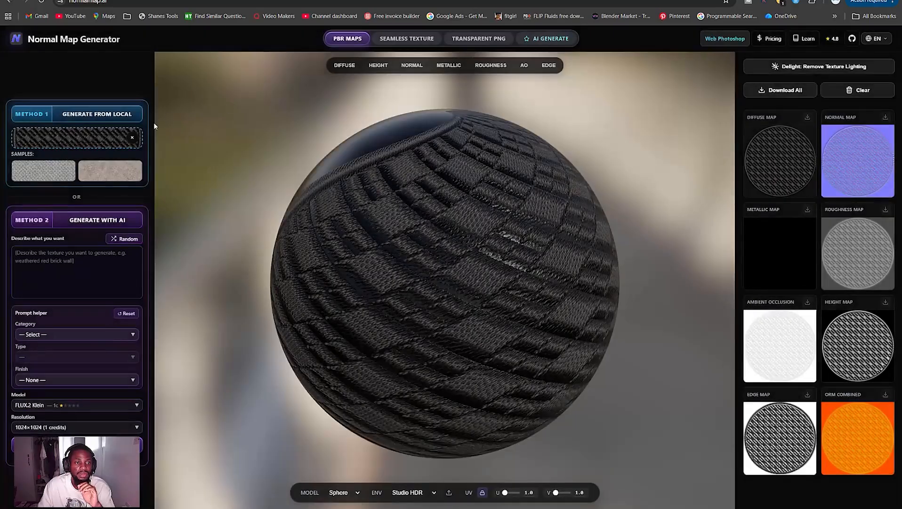
Load the Design6 image from the Pictures folder as the local source and download its generated height map.
click(113, 139)
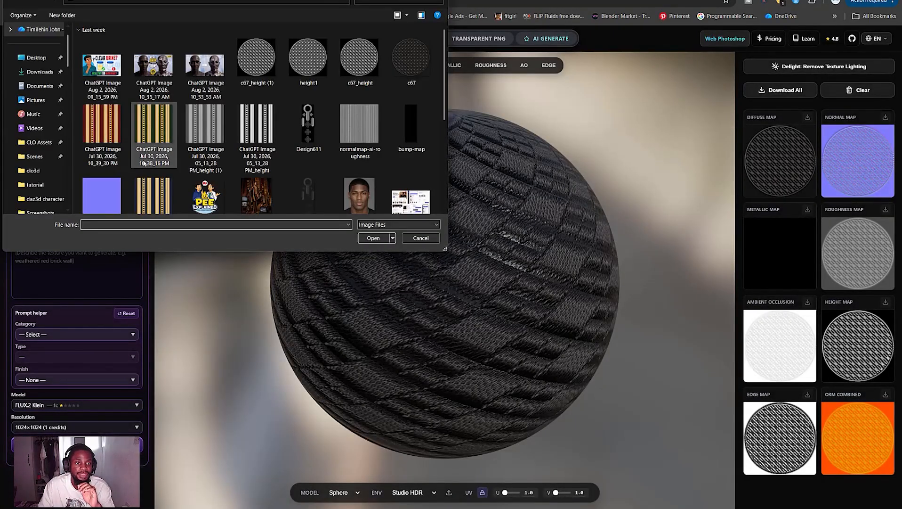
click(34, 101)
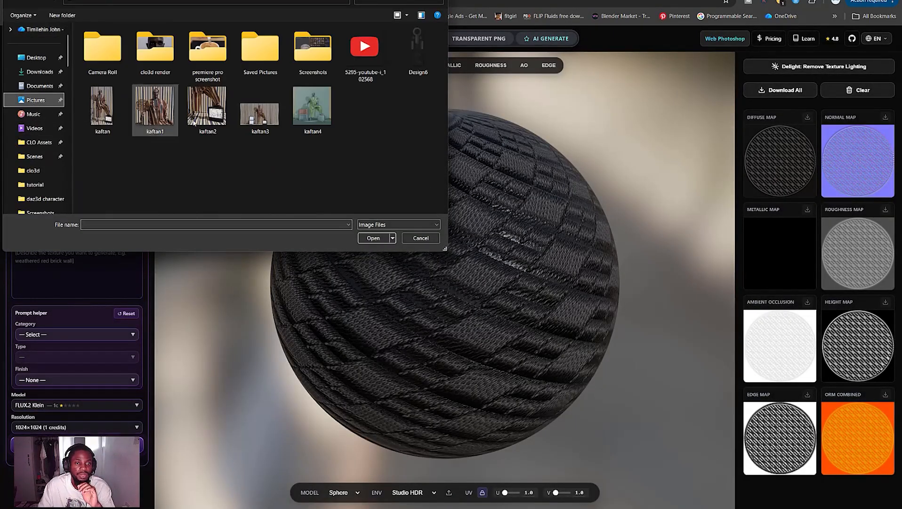
click(408, 50)
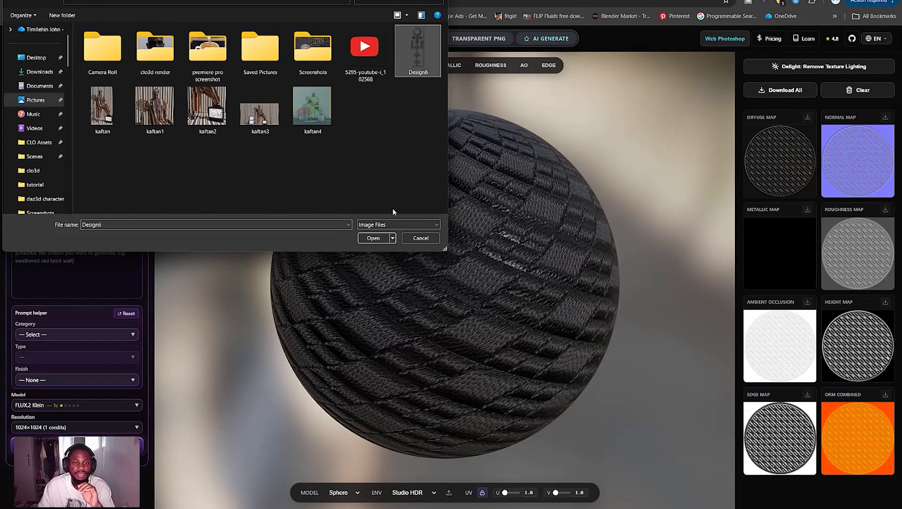
click(373, 239)
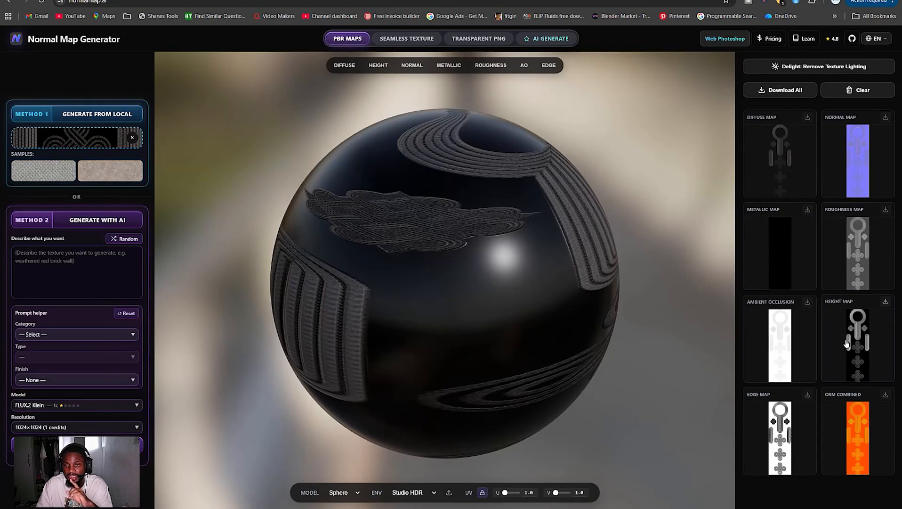
click(885, 301)
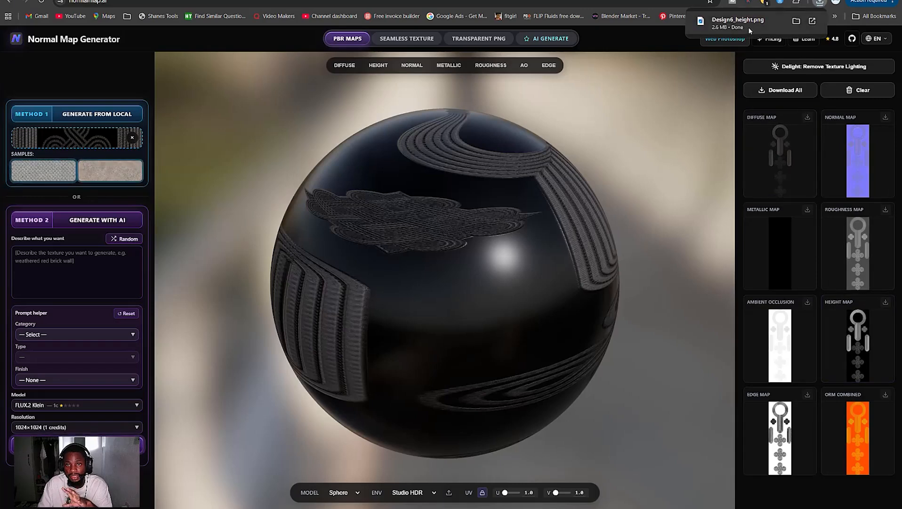
Locate the downloaded Design6_height.png in Downloads and open it in Photoshop alongside Design6.PNG.
click(427, 508)
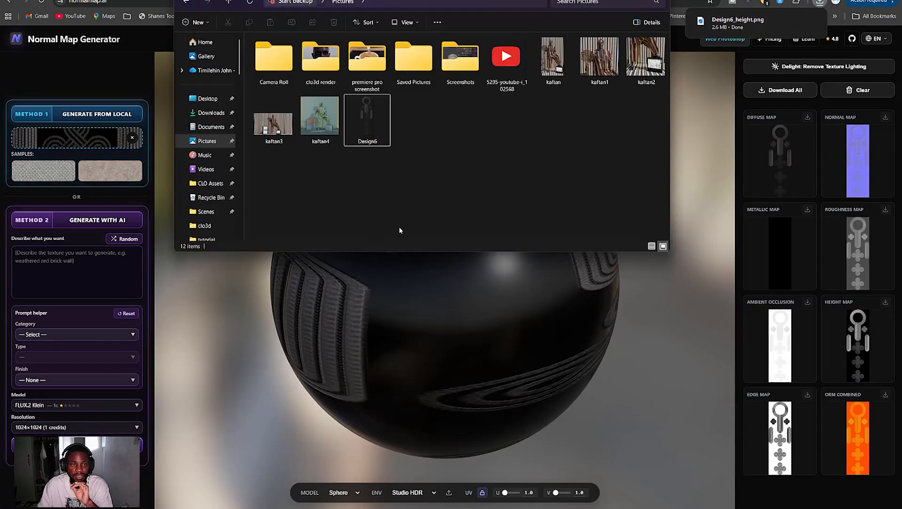
click(210, 114)
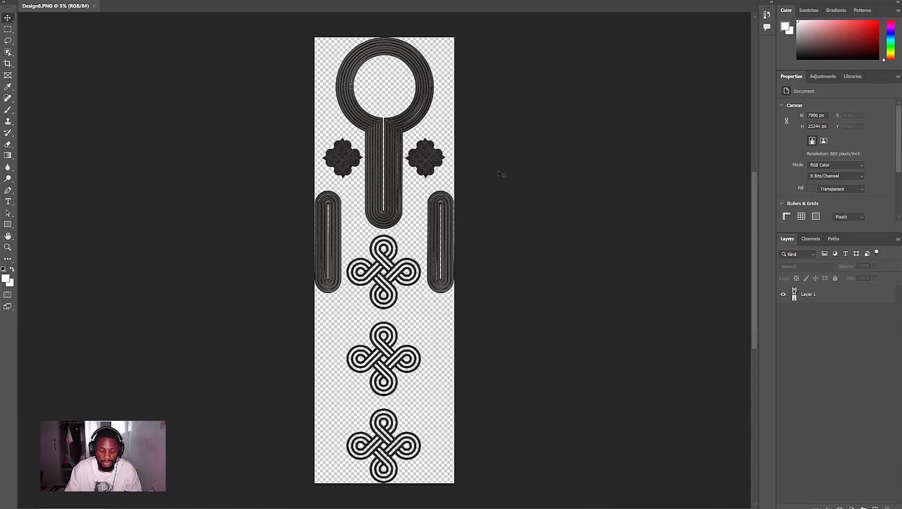
key(ctrl+o)
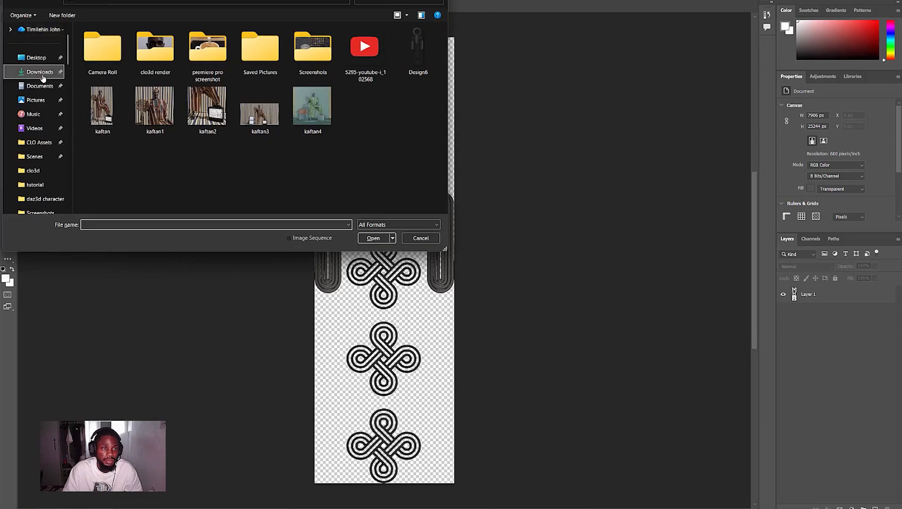
click(61, 71)
click(92, 56)
click(373, 237)
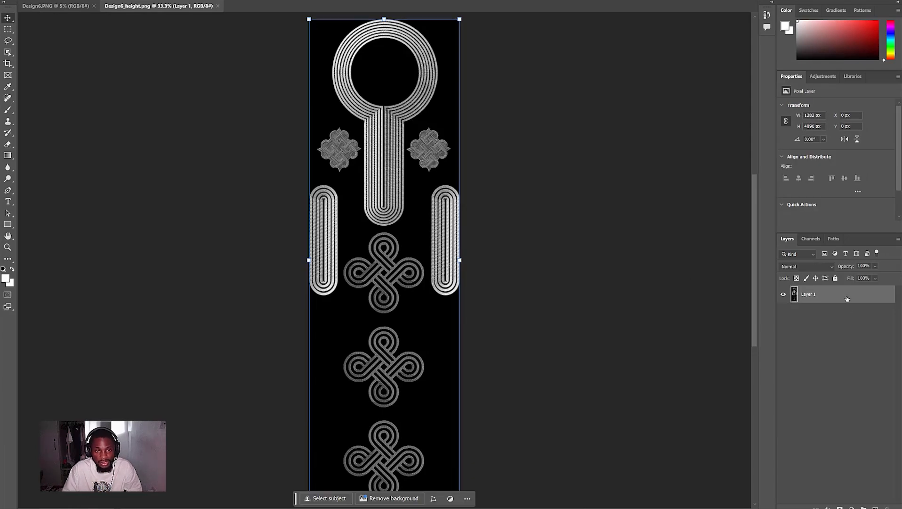
Paste the height map into Design6.PNG as a new layer, align it to the canvas's upper-left corner and scale it to about 7921 × 25307 px.
click(56, 5)
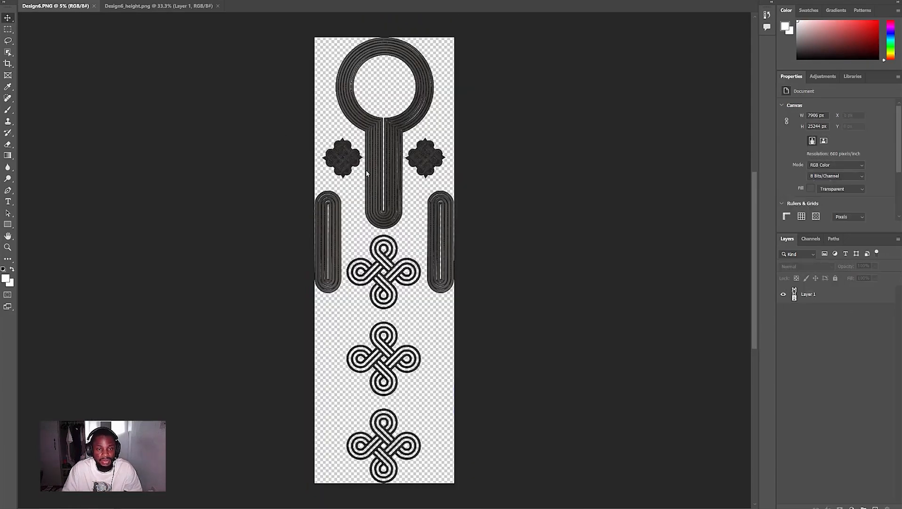
key(ctrl+v)
drag(372, 224, 315, 37)
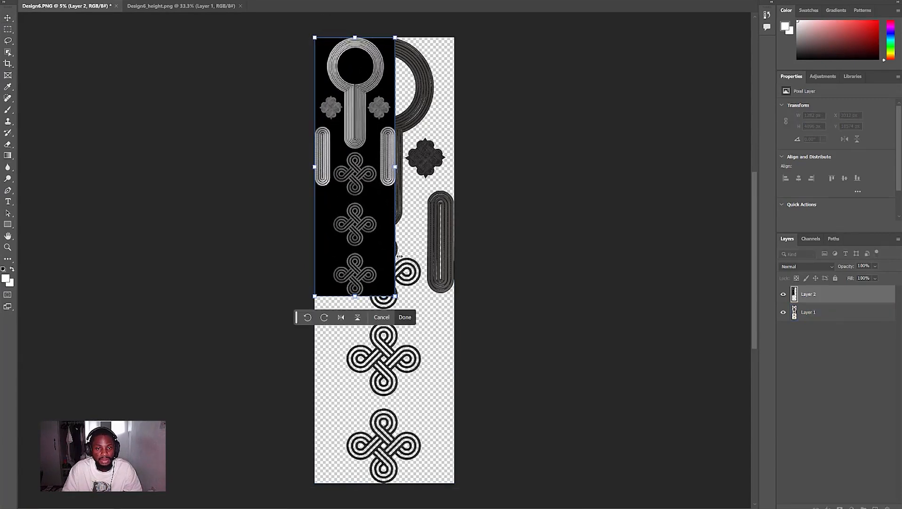
drag(396, 296, 478, 474)
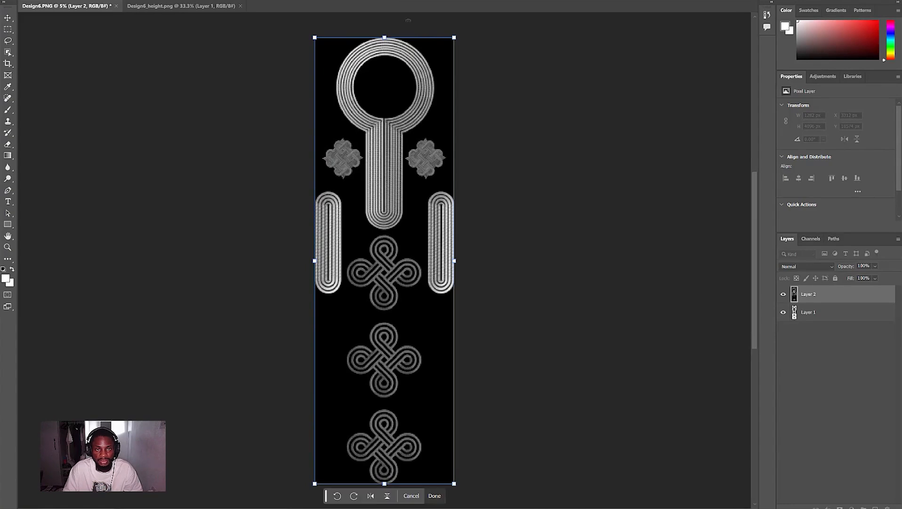
key(Return)
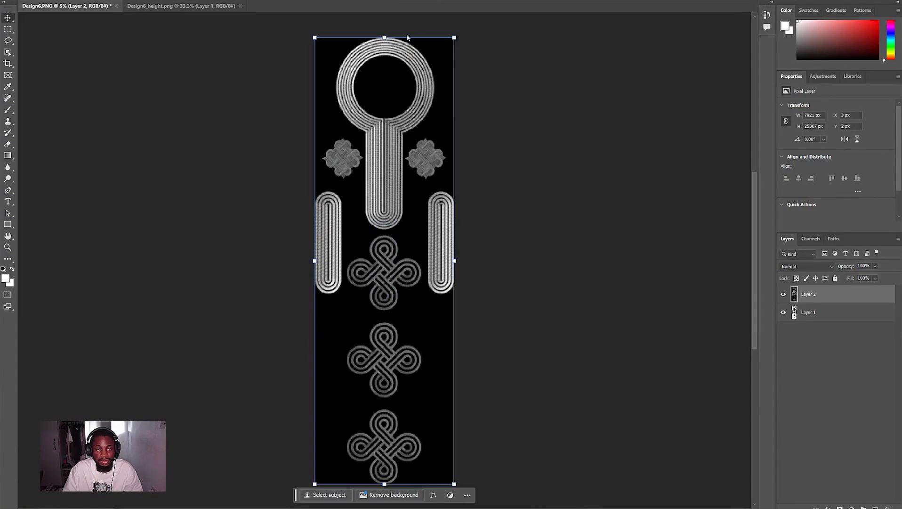
Enlarge the height map layer slightly to 7926 × 25323 px and check that it covers the canvas from top to bottom.
drag(315, 38, 314, 37)
scroll(332, 293, up, 2)
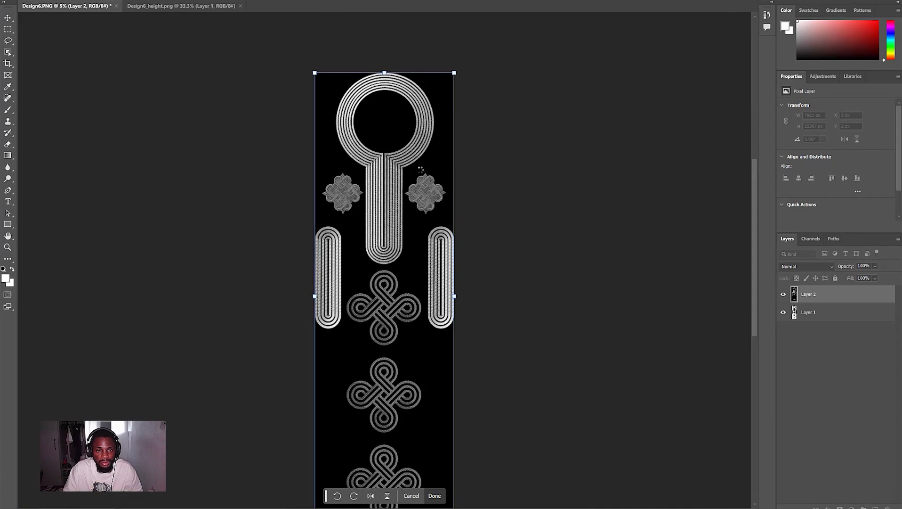
key(Return)
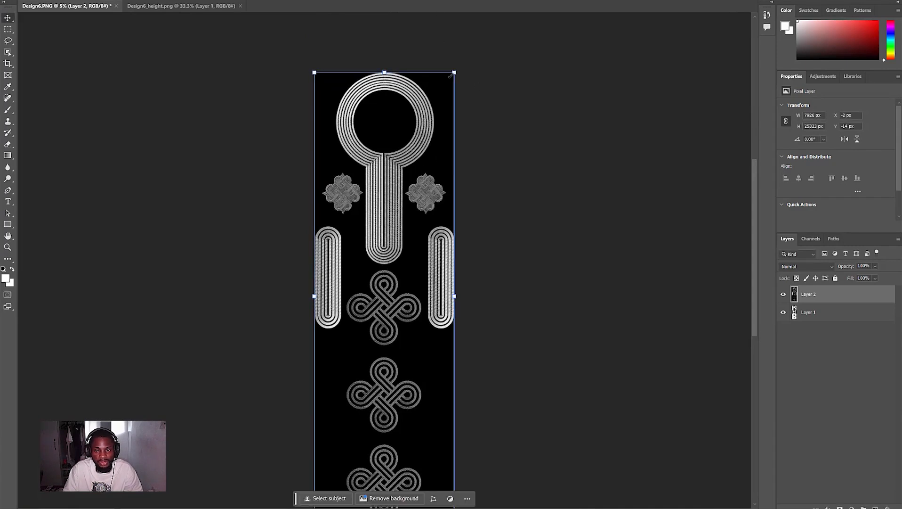
click(492, 100)
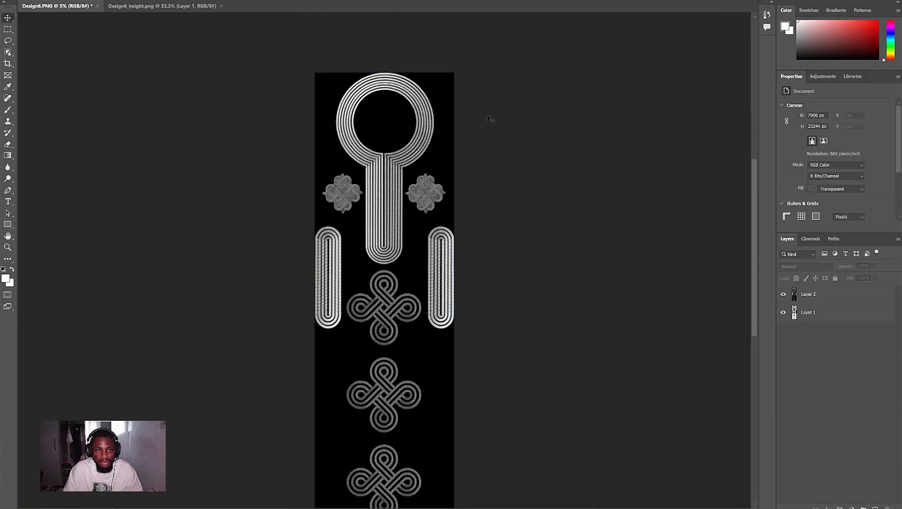
scroll(493, 170, down, 3)
scroll(493, 174, down, 2)
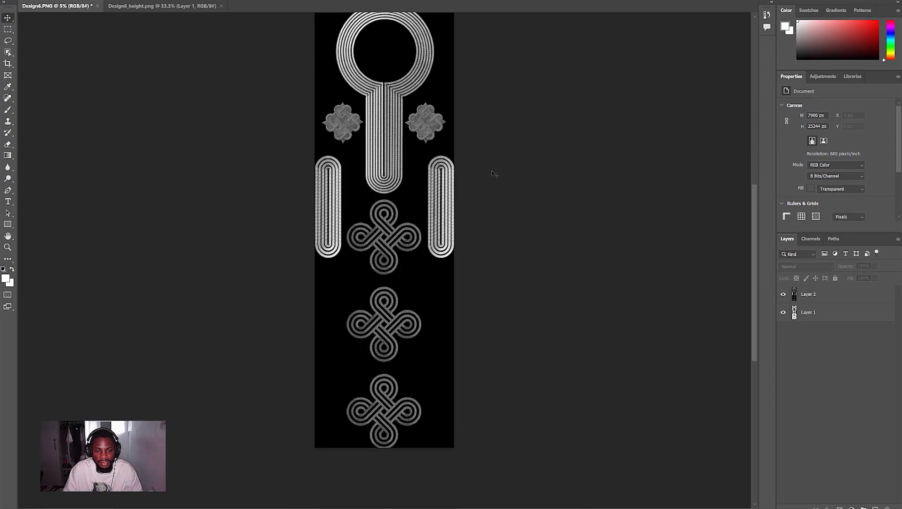
Delete the original artwork layer, Layer 1, beneath the height map.
click(422, 313)
click(810, 313)
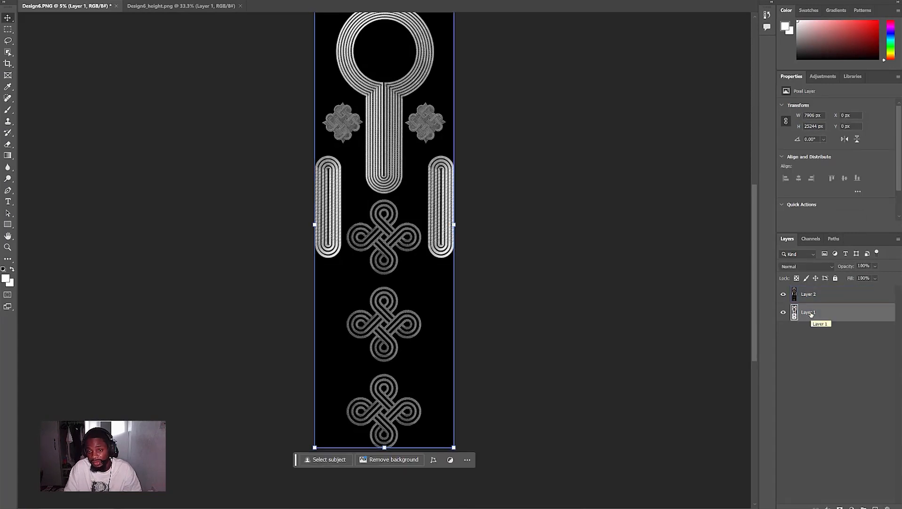
key(Delete)
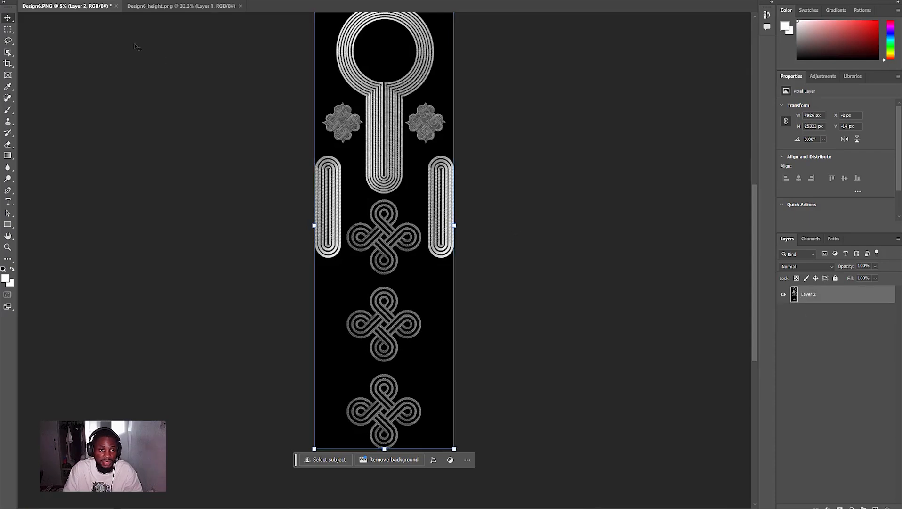
Quick-export the document as a PNG named "height map" to the Pictures folder.
click(19, 0)
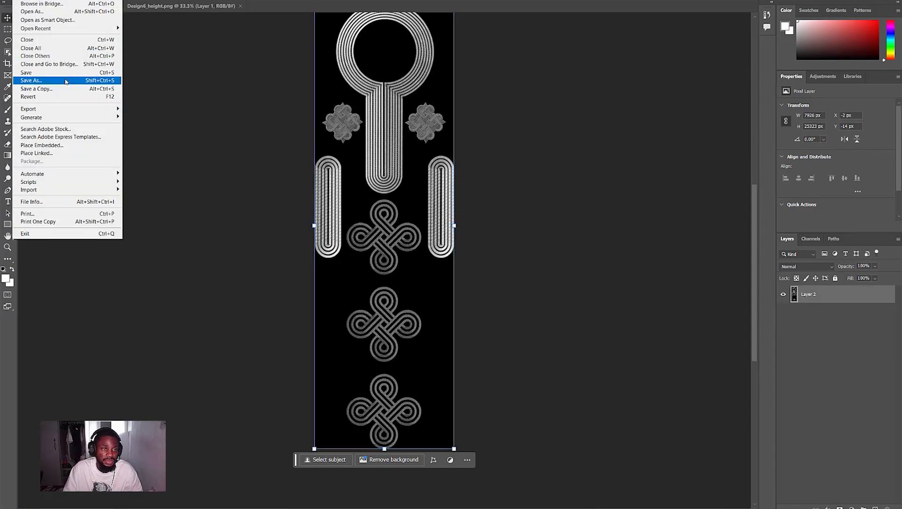
mouse_move(64, 114)
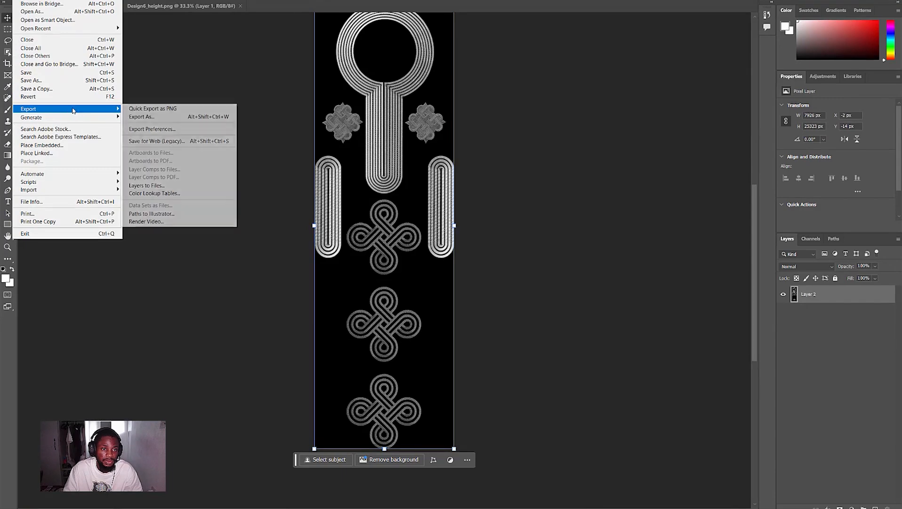
click(147, 109)
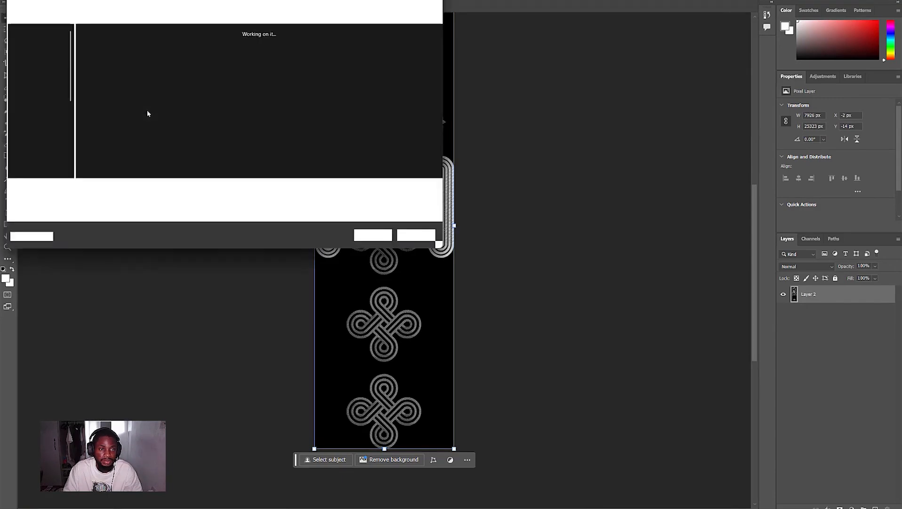
key(BackSpace)
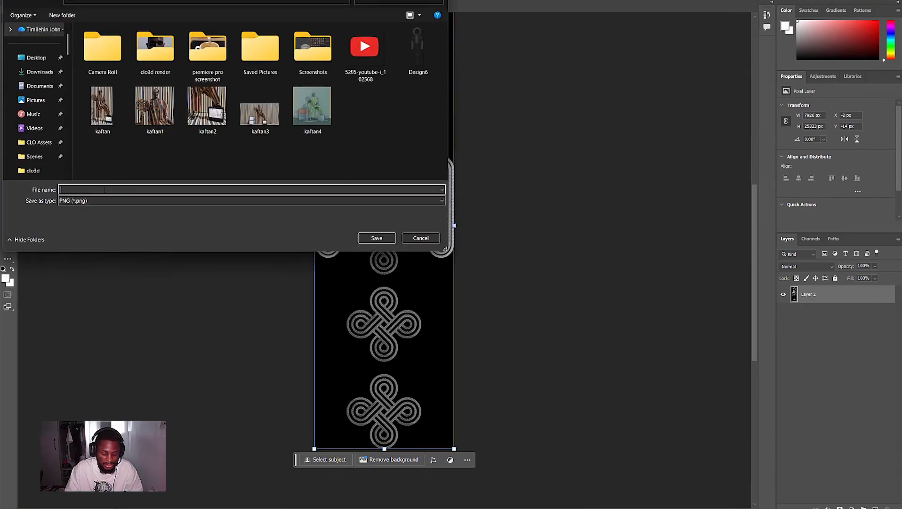
text(height map)
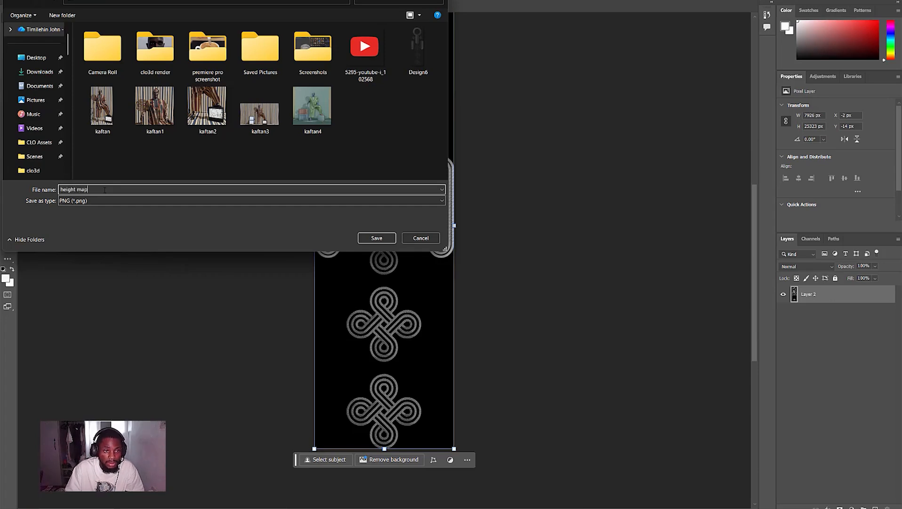
key(Return)
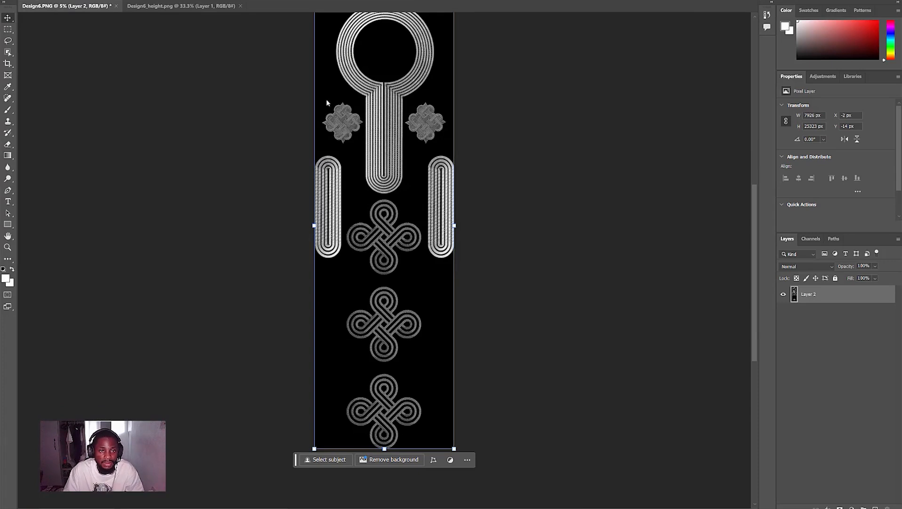
Compare the pixel dimensions of the height map and Design6 files in the Pictures folder.
click(425, 508)
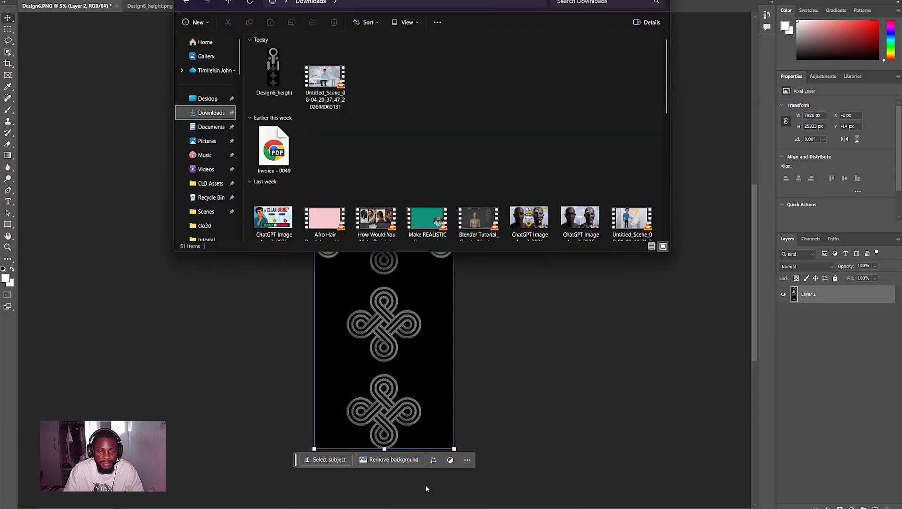
click(425, 508)
click(425, 508)
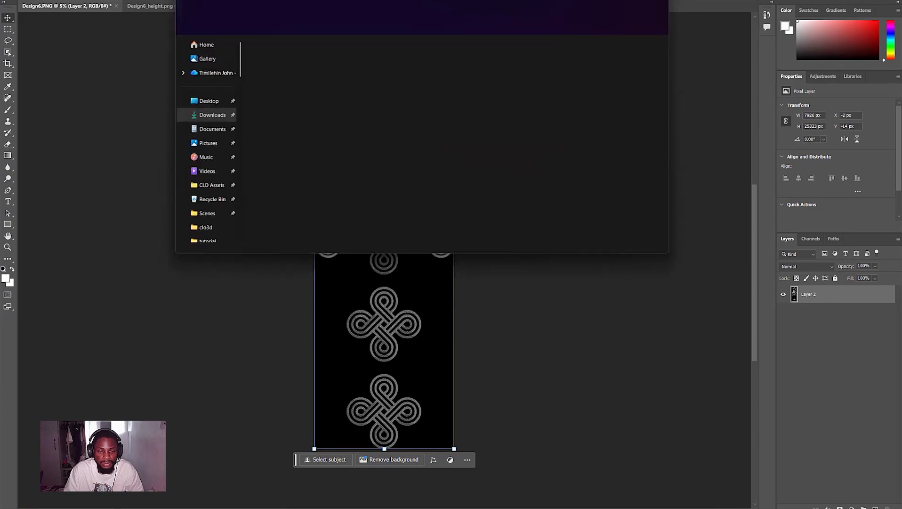
click(209, 142)
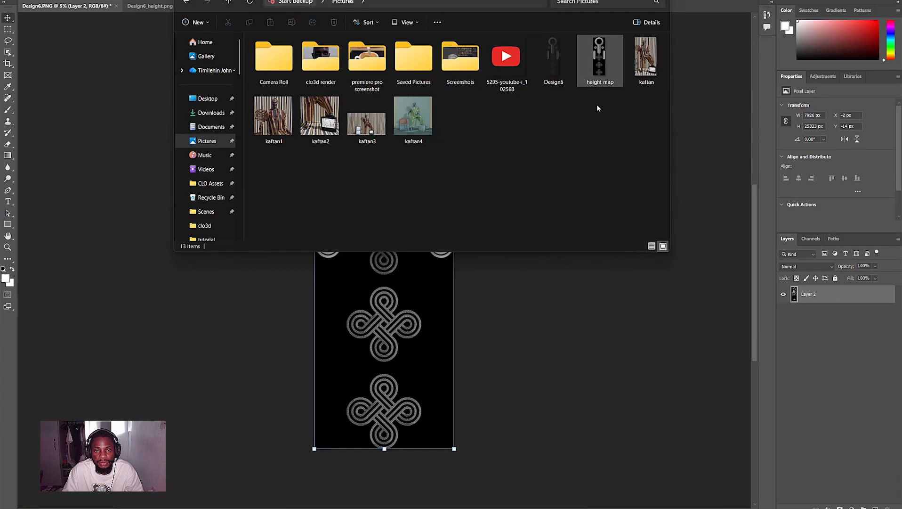
mouse_move(604, 76)
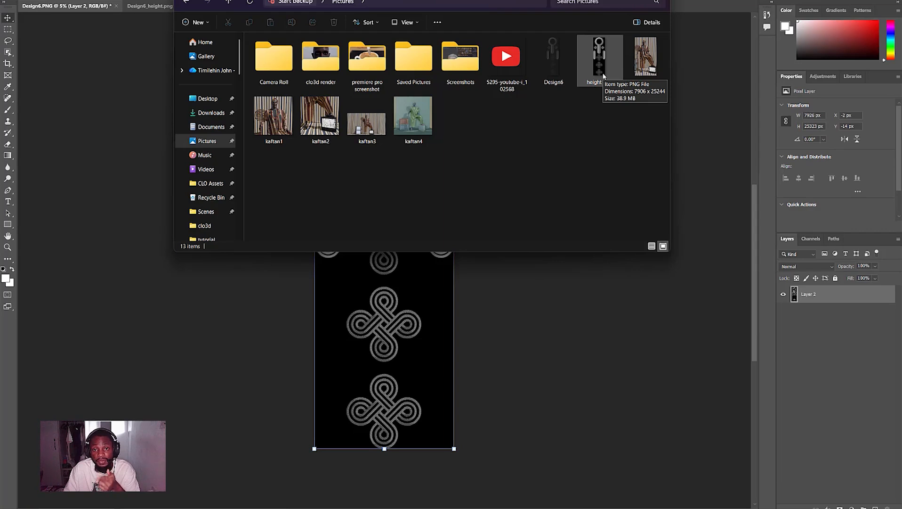
mouse_move(551, 83)
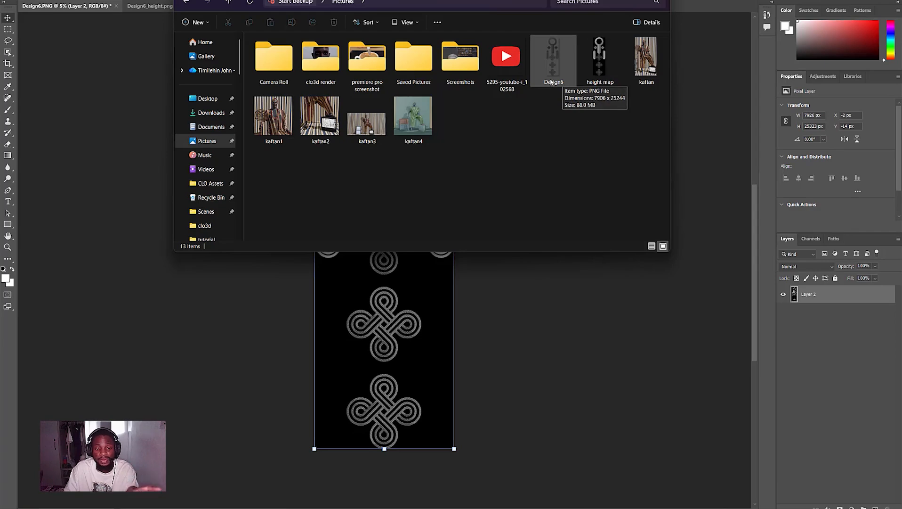
Switch to CLO and load the height map image as the displacement map of the Design6 graphic.
click(589, 480)
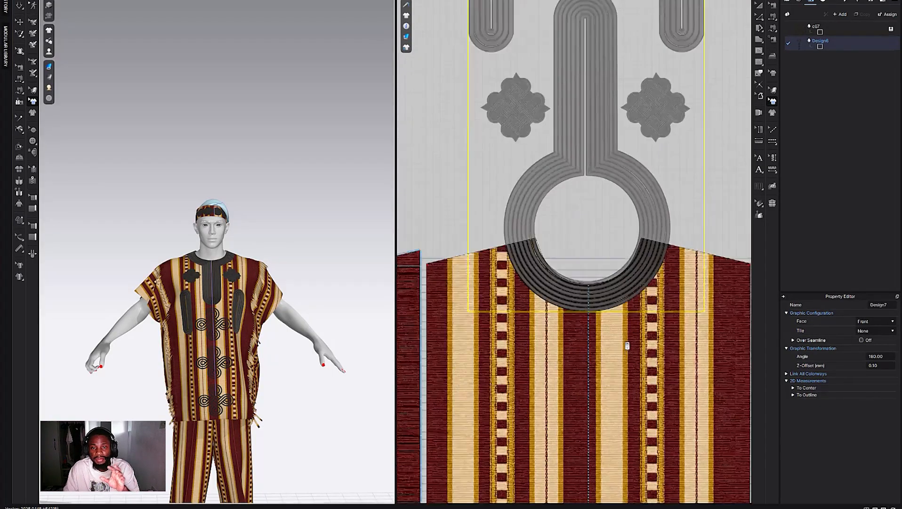
scroll(627, 346, down, 5)
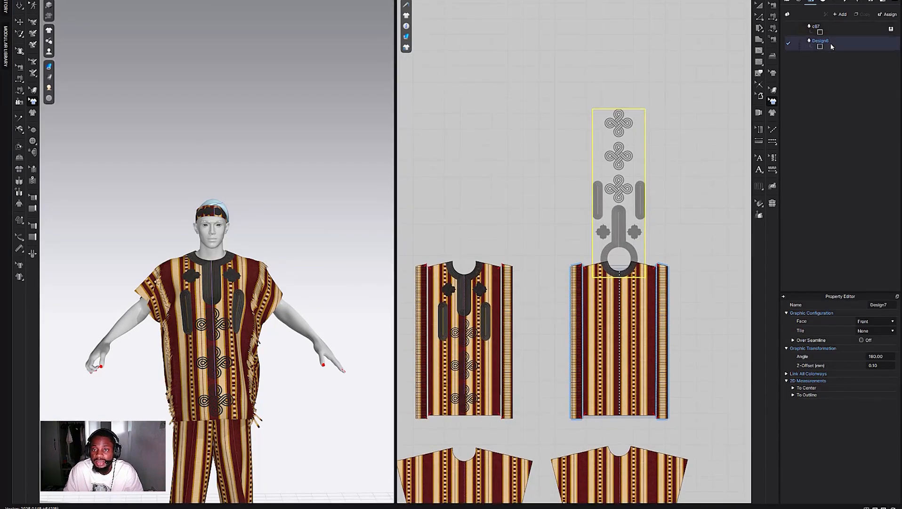
click(831, 46)
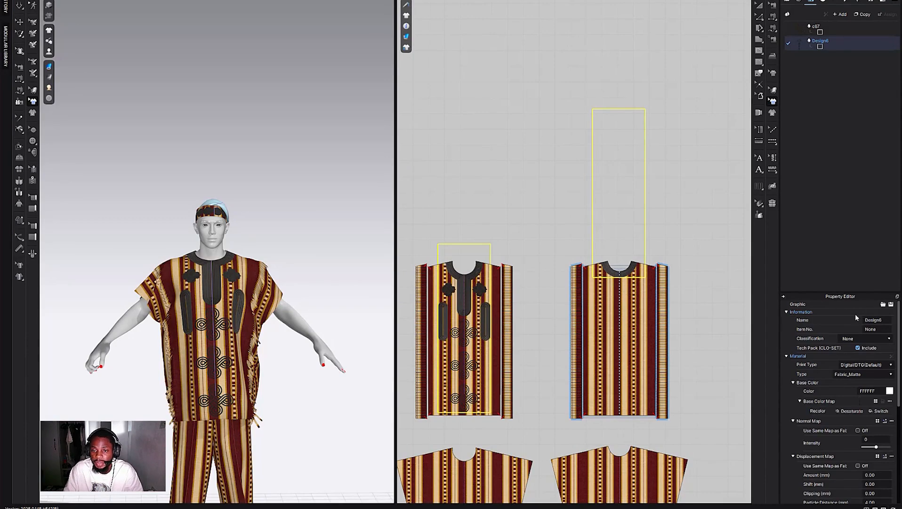
scroll(826, 403, down, 3)
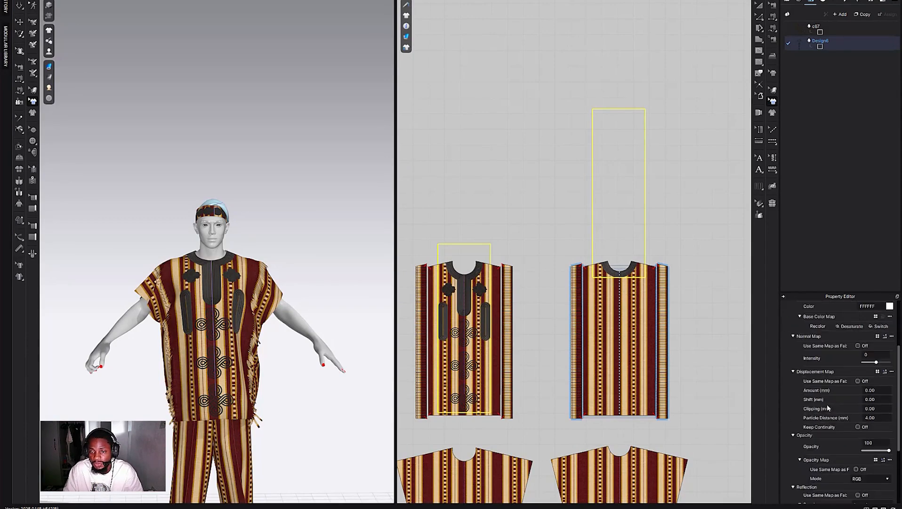
click(878, 372)
click(441, 52)
click(587, 409)
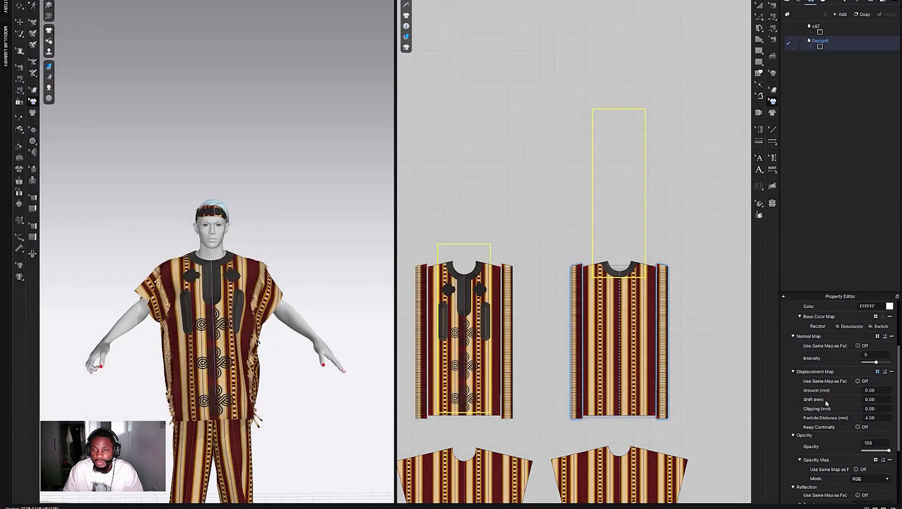
Set the Design6 graphic's displacement amount to 3 mm and its particle distance to 1 mm.
click(875, 389)
text(3)
key(Return)
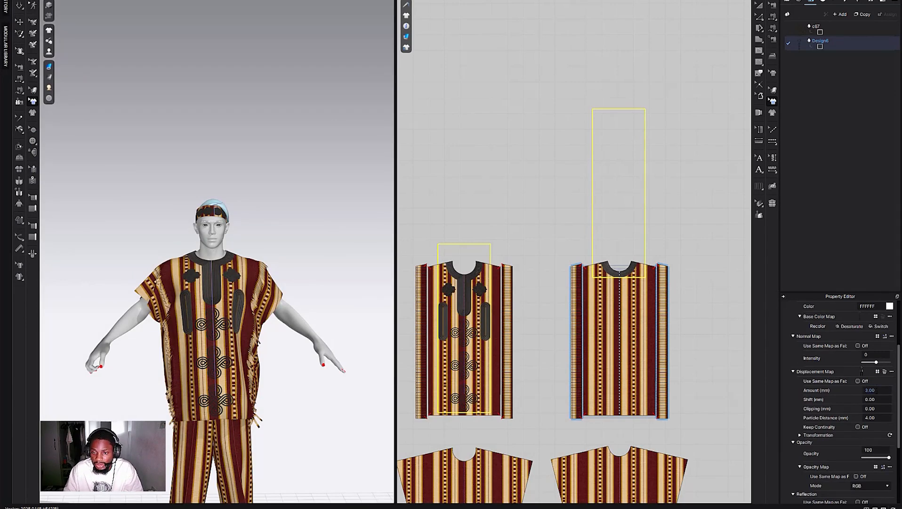
click(875, 417)
text(1)
key(Return)
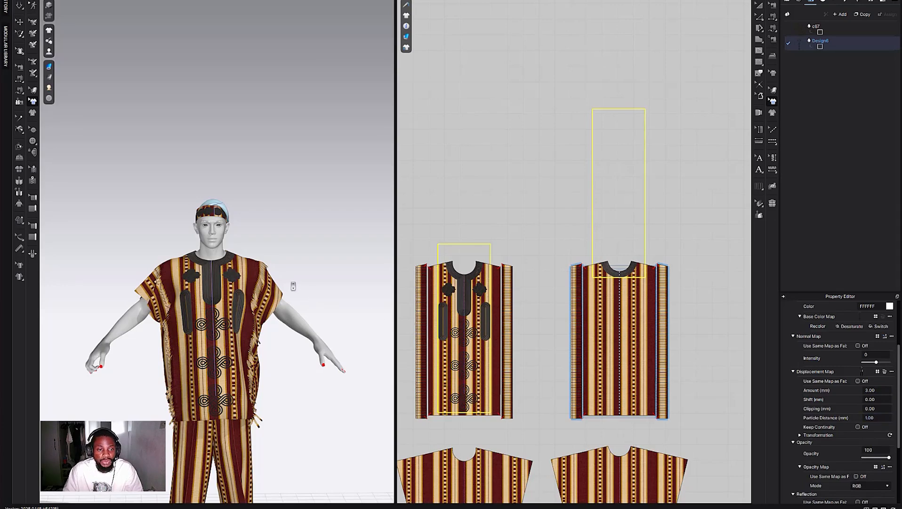
Start an interactive render of the kaftan, show the image/video properties, and frame the neckline and chest embroidery up close.
scroll(265, 277, up, 6)
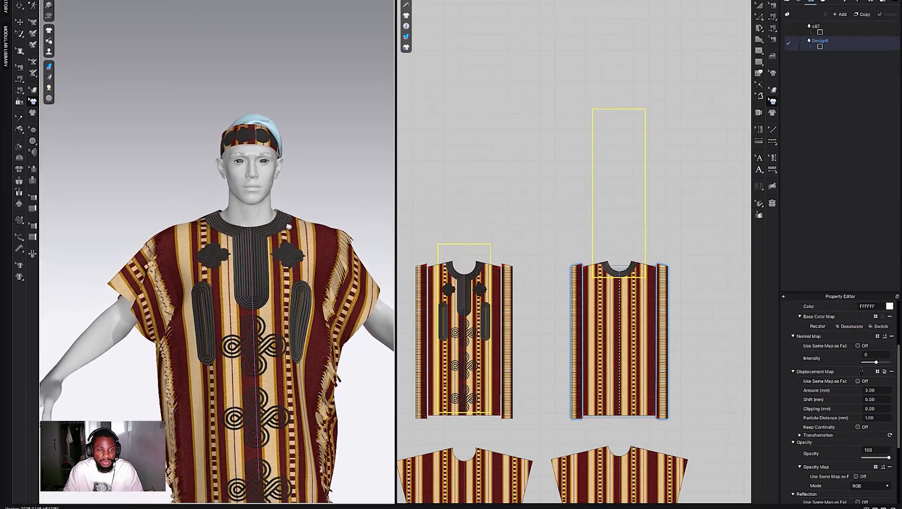
scroll(289, 227, up, 5)
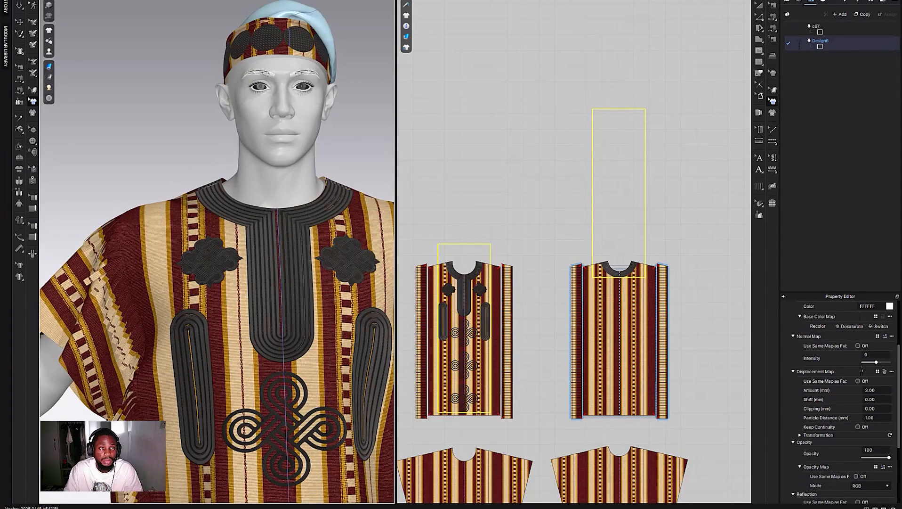
click(201, 0)
click(221, 0)
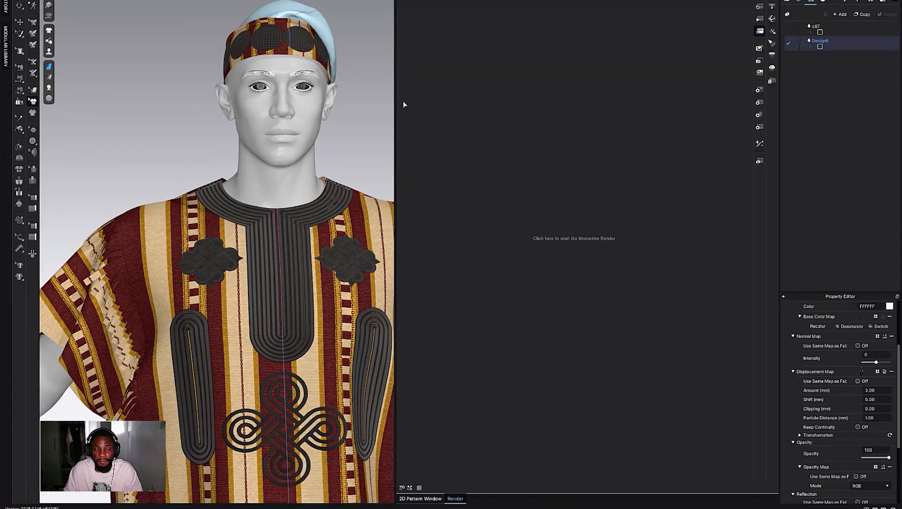
click(760, 90)
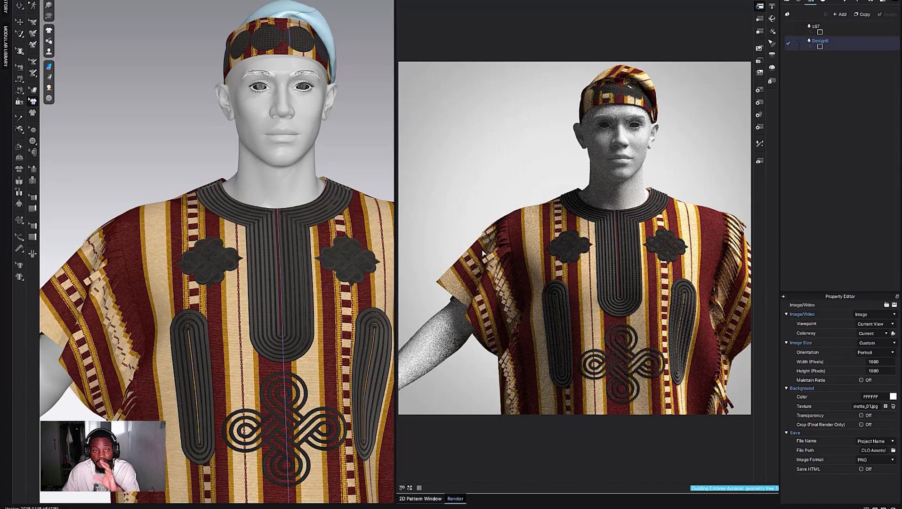
scroll(292, 301, up, 10)
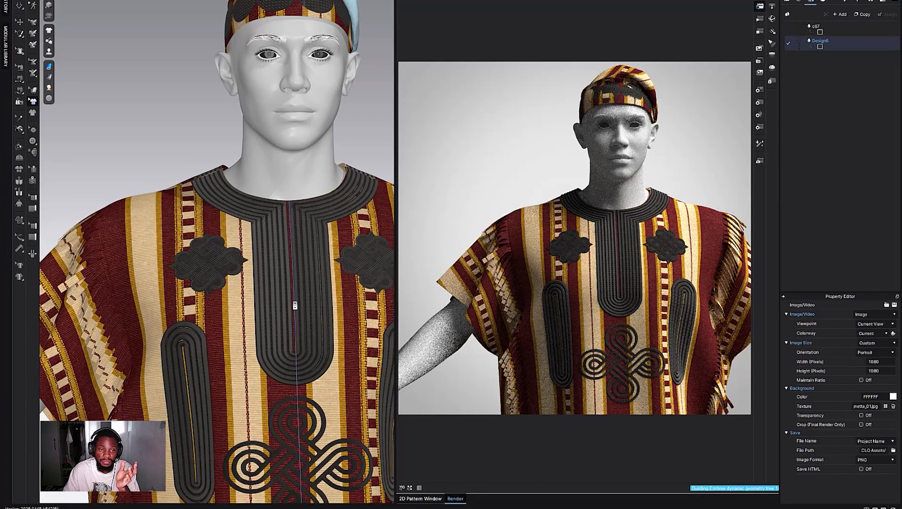
right_drag(294, 304, 315, 299)
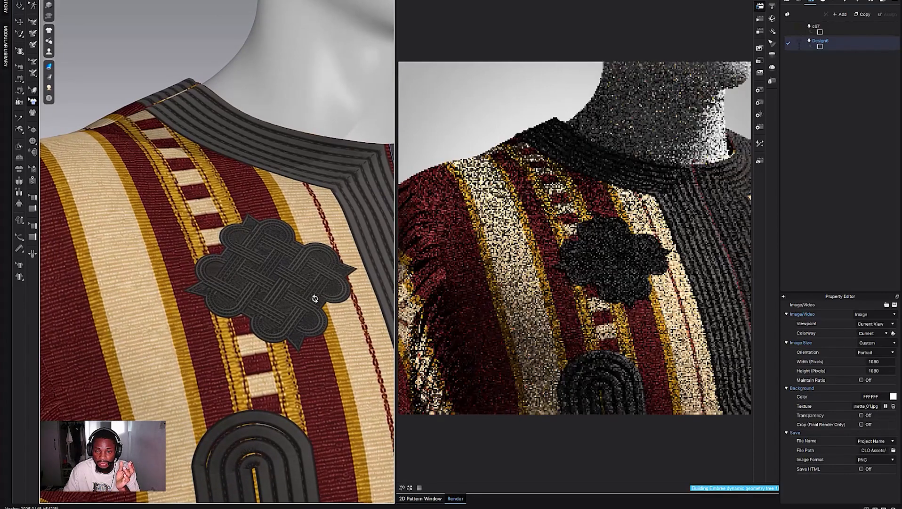